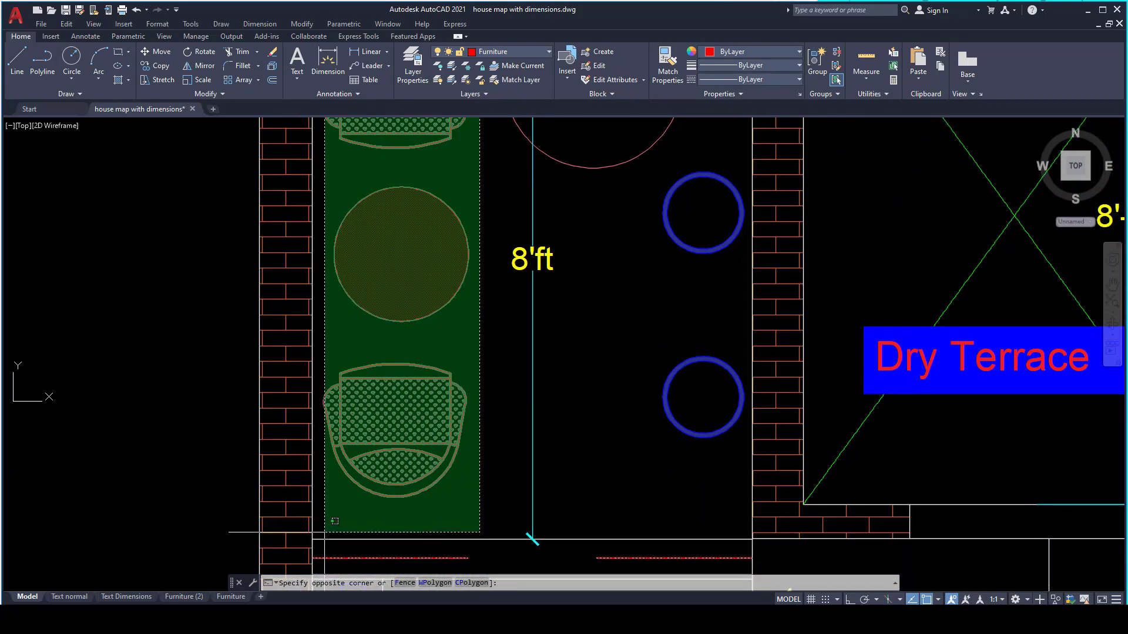
Step: Explode the furniture along the room's west wall, including both armchairs and the round table
{"action": "left_click", "coordinate": [323, 527]}
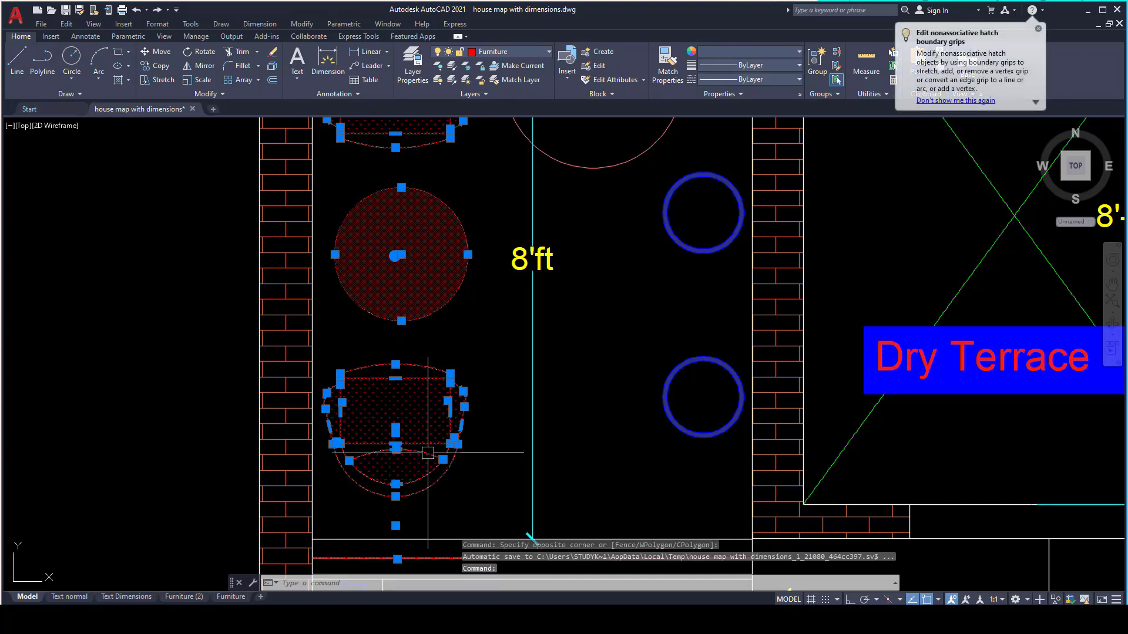
{"action": "type", "text": "x"}
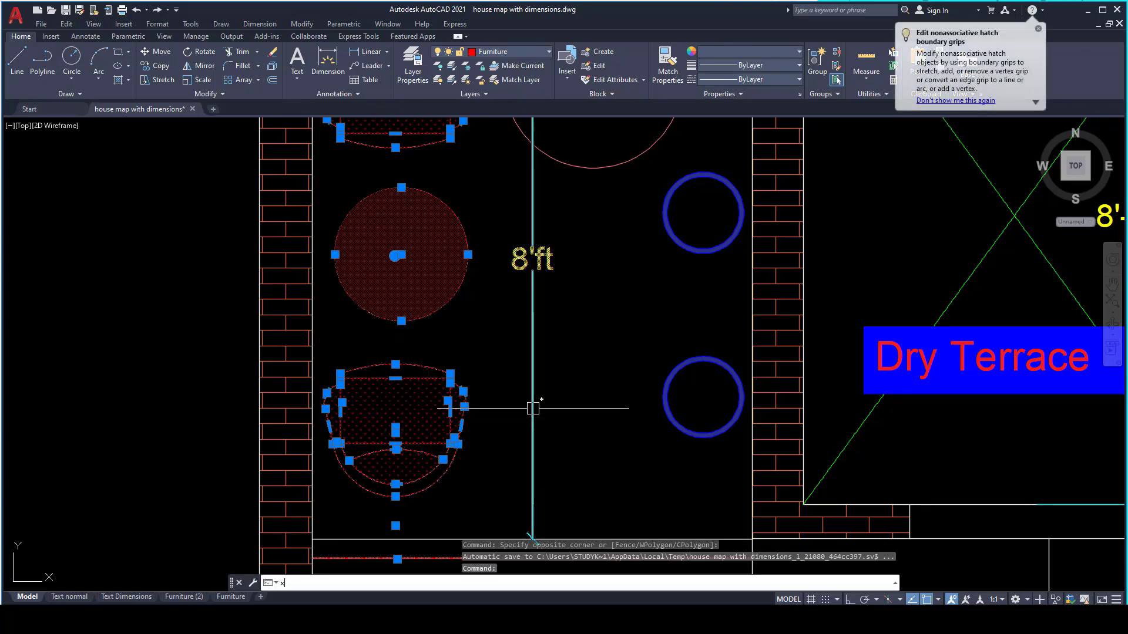
{"action": "key", "text": "Return"}
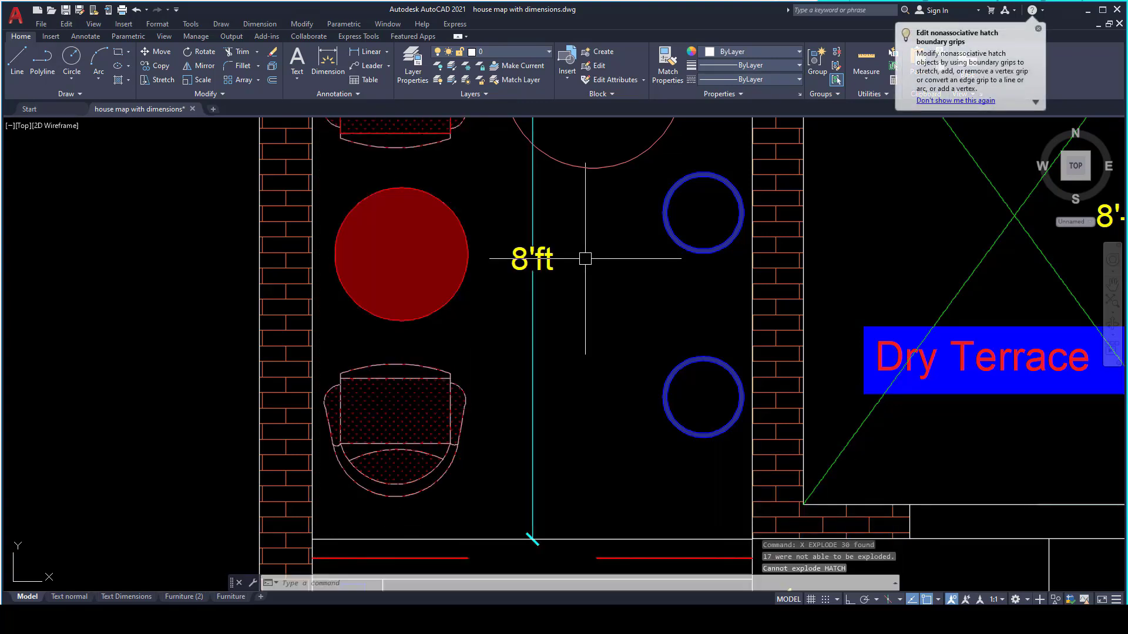
Step: Check whether the upper armchair's arcs and seat lines are separate objects by selecting them individually
{"action": "scroll", "coordinate": [515, 281], "scroll_direction": "up", "scroll_amount": 2}
{"action": "scroll", "coordinate": [515, 281], "scroll_direction": "down", "scroll_amount": 2}
{"action": "middle_click_drag", "start_coordinate": [503, 268], "coordinate": [489, 516]}
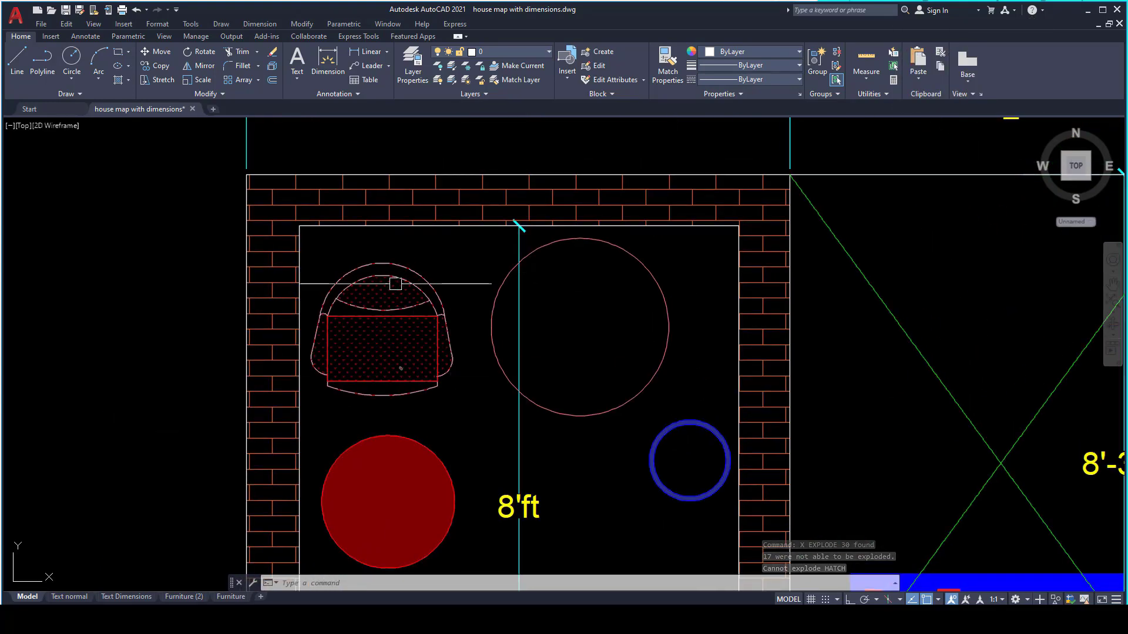
{"action": "left_click", "coordinate": [396, 261]}
{"action": "left_click", "coordinate": [398, 316]}
{"action": "left_click", "coordinate": [402, 382]}
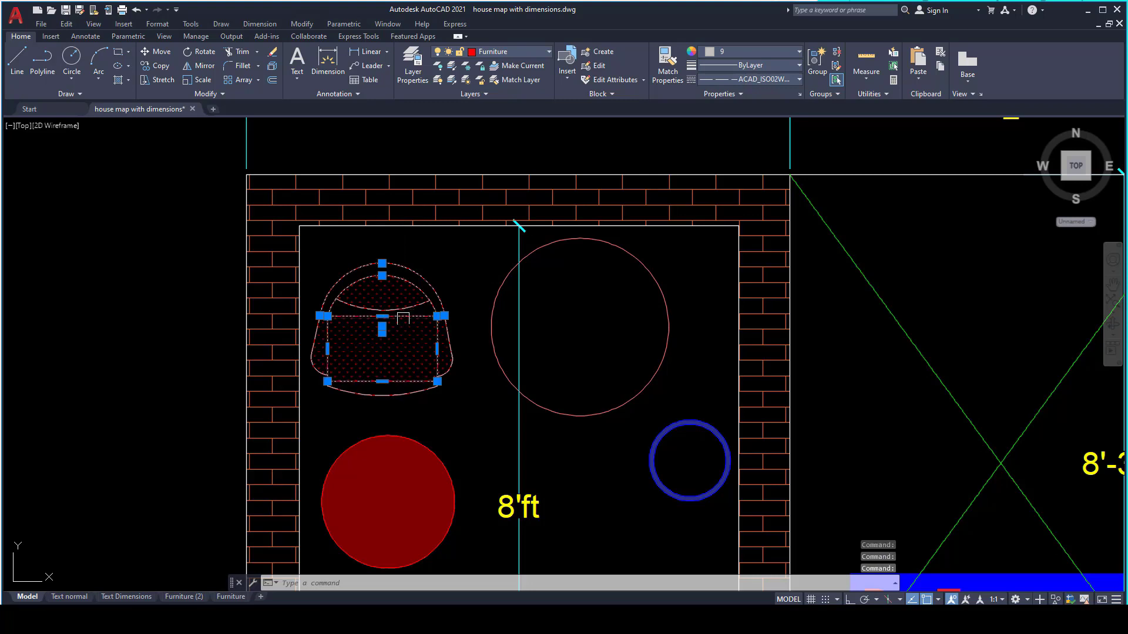
{"action": "left_click", "coordinate": [403, 397]}
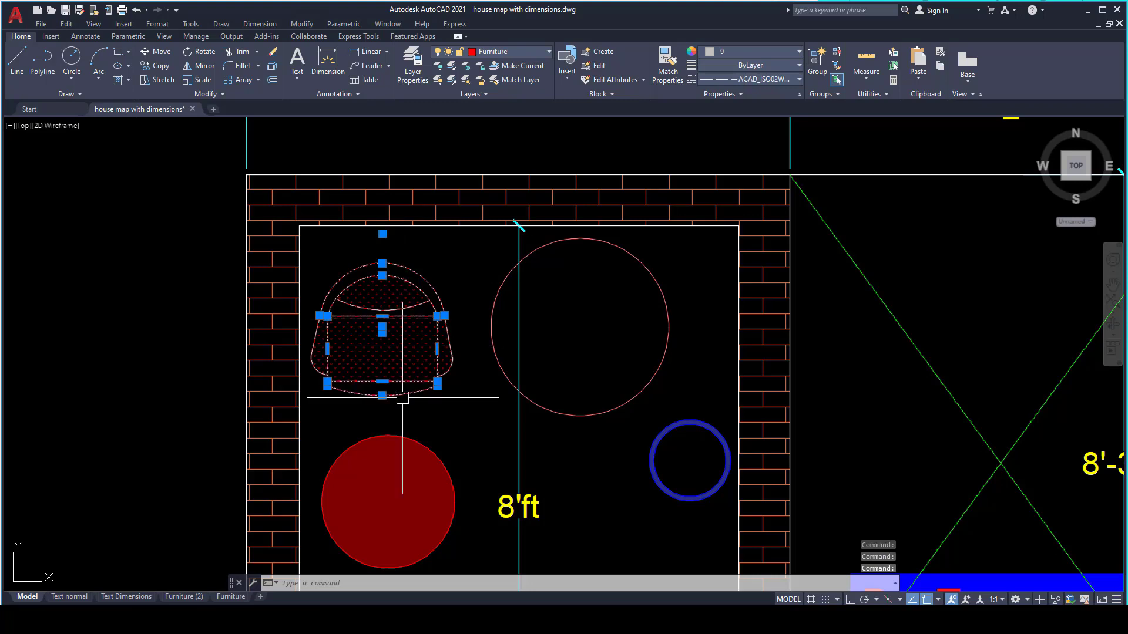
{"action": "key", "text": "Escape"}
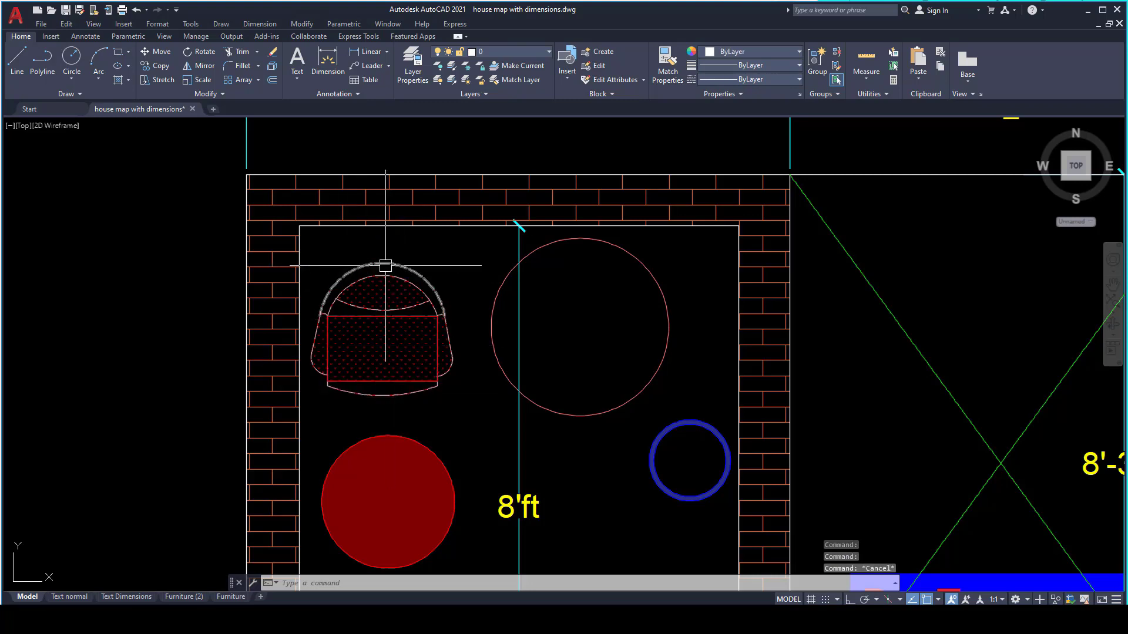
{"action": "left_click", "coordinate": [468, 252]}
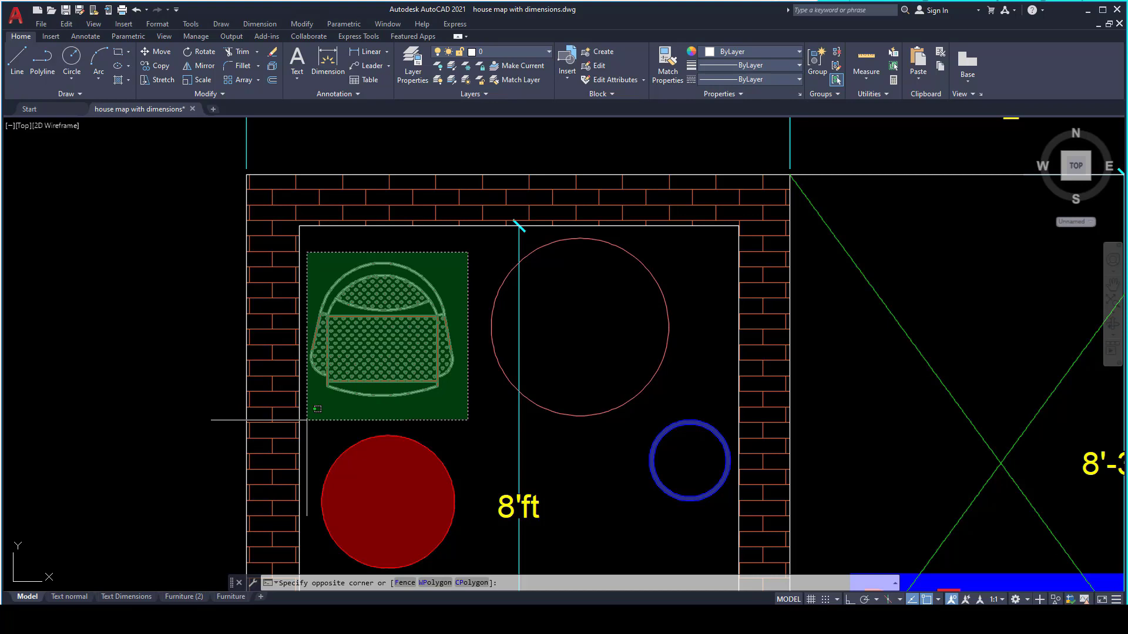
{"action": "left_click", "coordinate": [307, 420]}
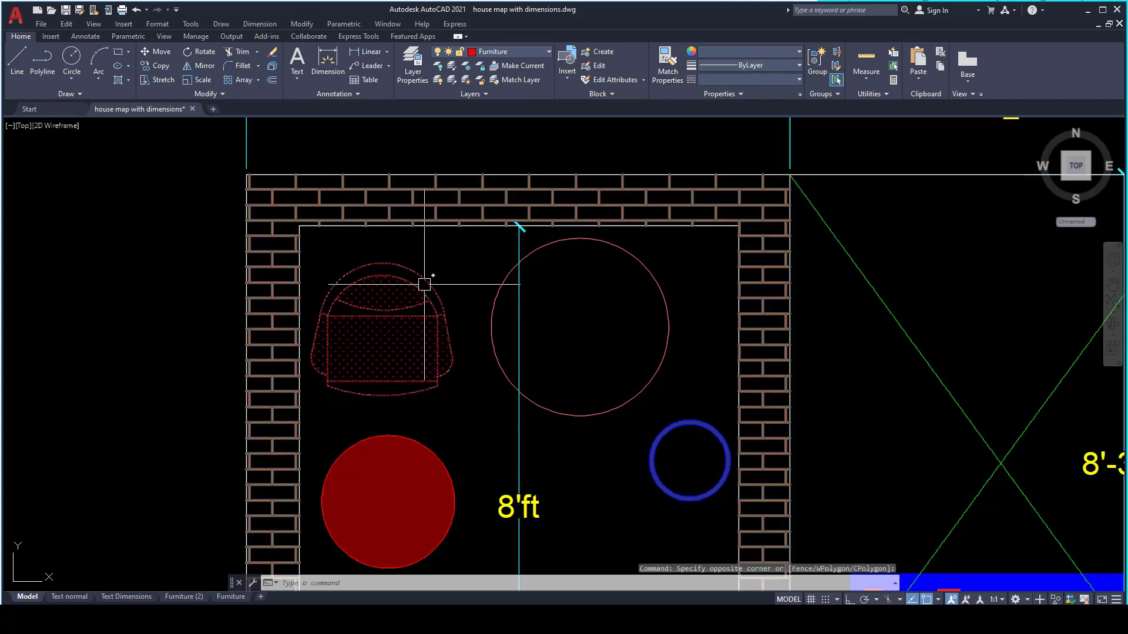
{"action": "scroll", "coordinate": [392, 277], "scroll_direction": "up", "scroll_amount": 2}
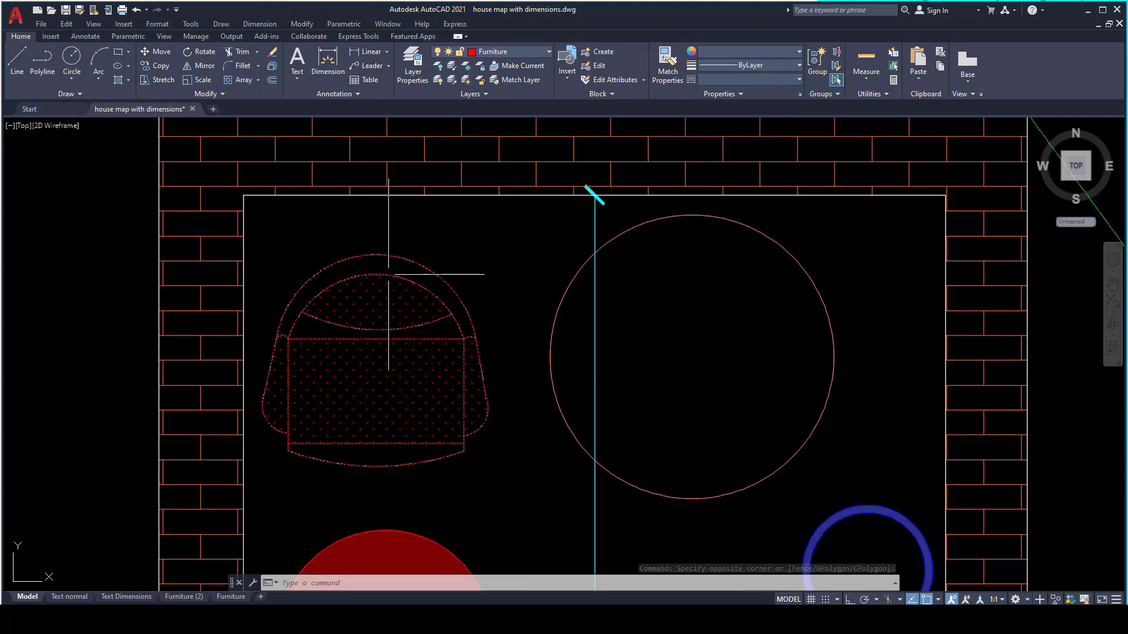
{"action": "left_click", "coordinate": [501, 301]}
{"action": "key", "text": "Escape"}
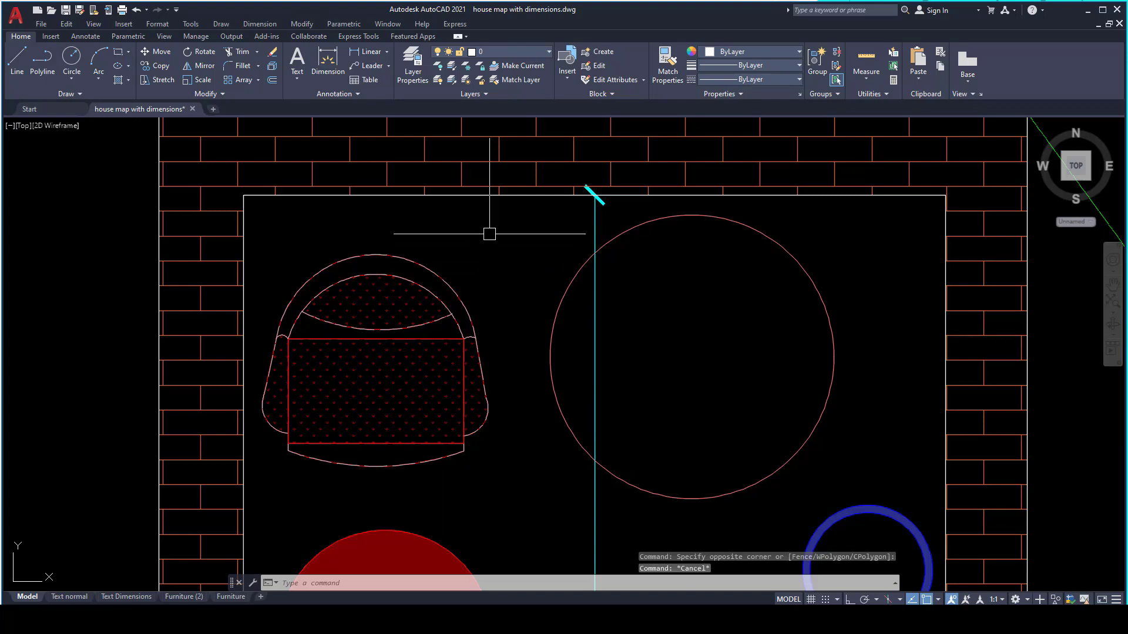
Step: Copy the whole upper armchair horizontally from its seat centre to the empty area outside the room's west wall
{"action": "left_click", "coordinate": [495, 225]}
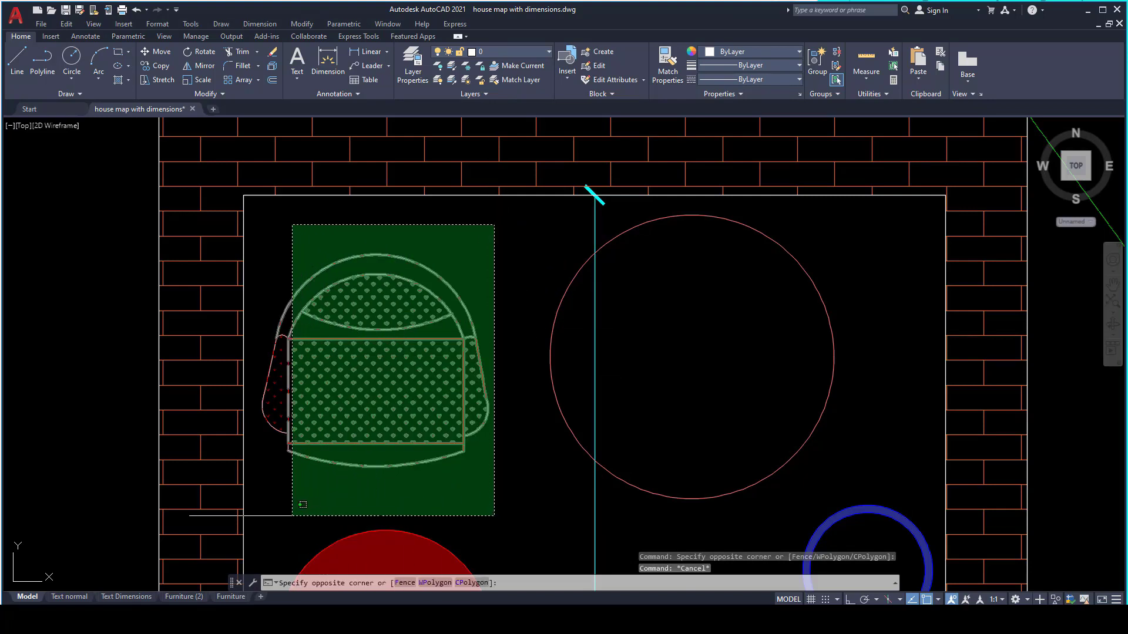
{"action": "left_click", "coordinate": [263, 499]}
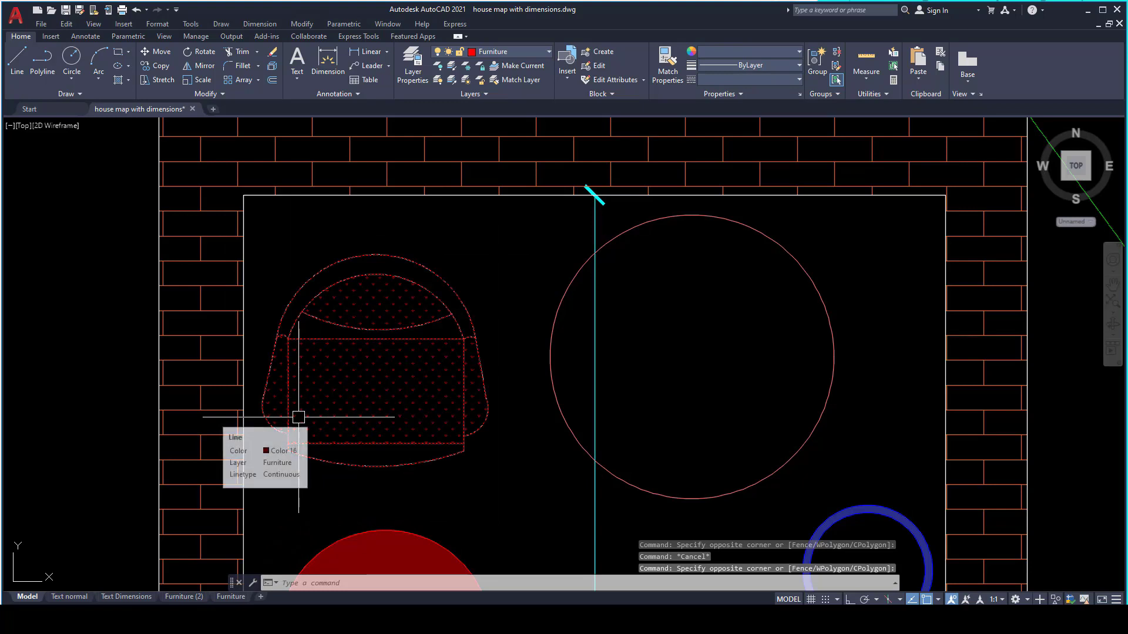
{"action": "type", "text": "Co"}
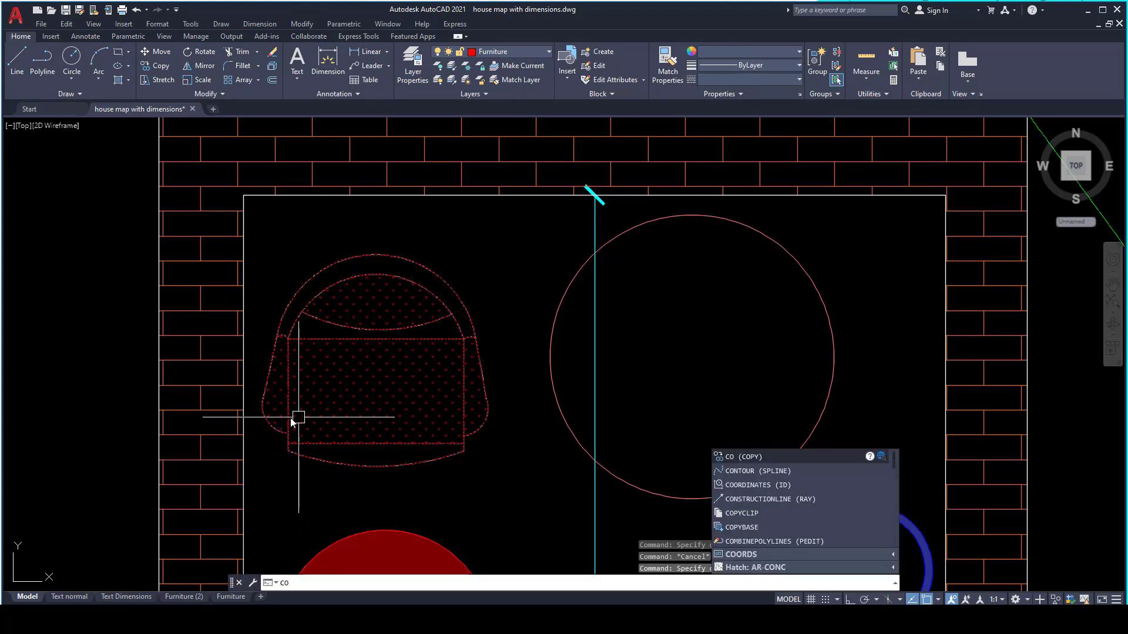
{"action": "key", "text": "Return"}
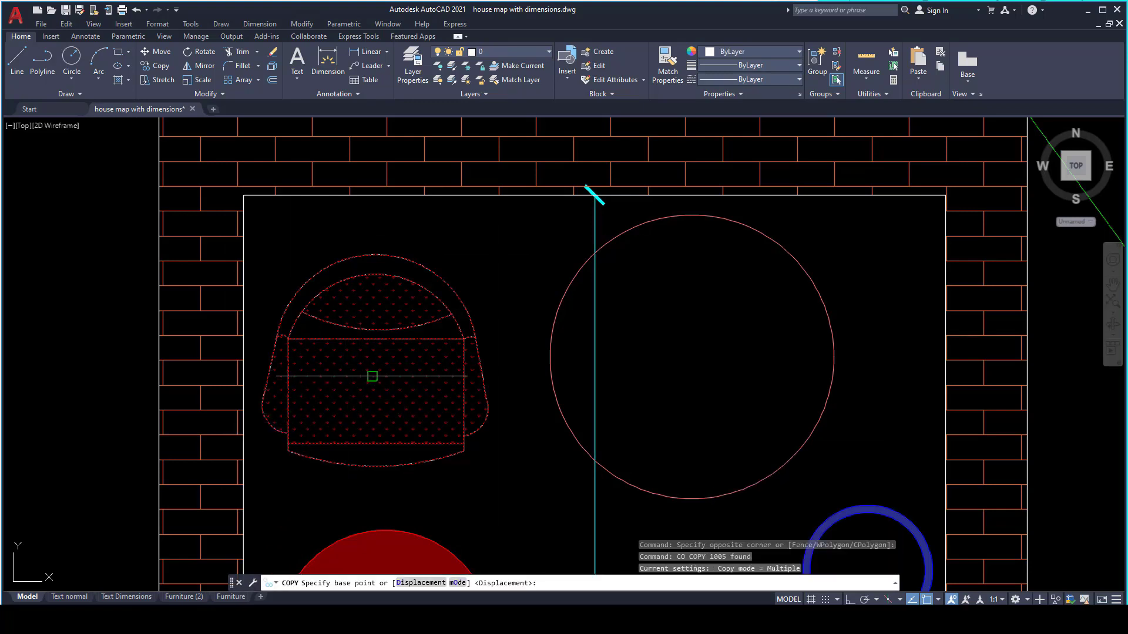
{"action": "left_click", "coordinate": [374, 389]}
{"action": "scroll", "coordinate": [378, 377], "scroll_direction": "down", "scroll_amount": 2}
{"action": "middle_click_drag", "start_coordinate": [378, 378], "coordinate": [562, 296]}
{"action": "left_click", "coordinate": [232, 296]}
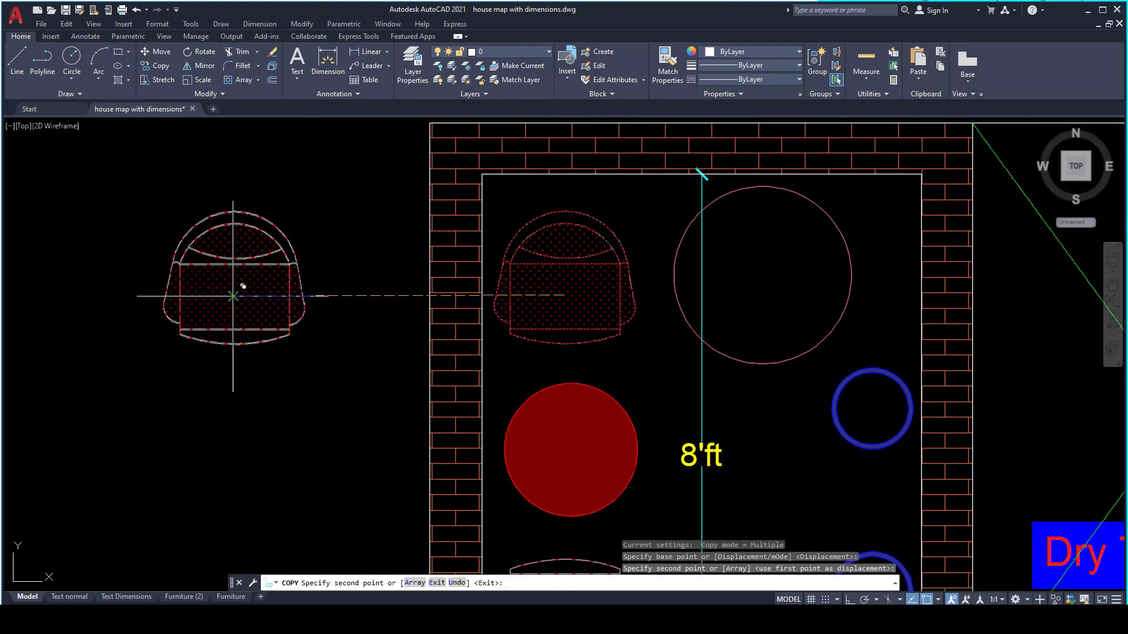
{"action": "key", "text": "Escape"}
Step: Check the copied armchair's individual pieces by selecting its back arc, armrest arc and front edge
{"action": "middle_click_drag", "start_coordinate": [234, 369], "coordinate": [443, 418]}
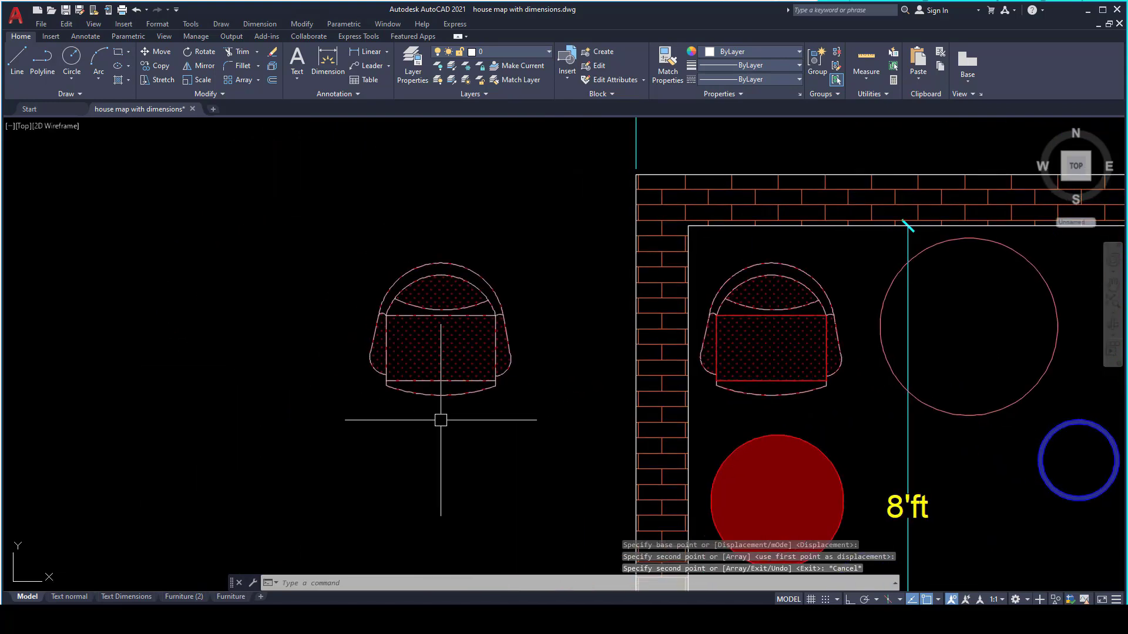
{"action": "scroll", "coordinate": [443, 418], "scroll_direction": "up", "scroll_amount": 2}
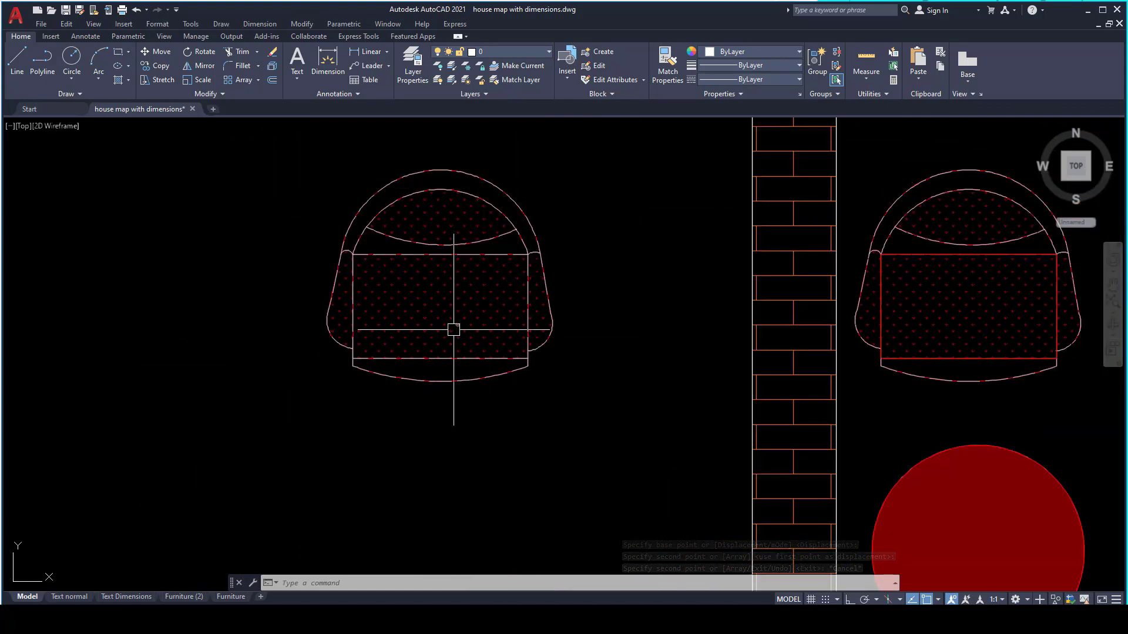
{"action": "left_click", "coordinate": [403, 176]}
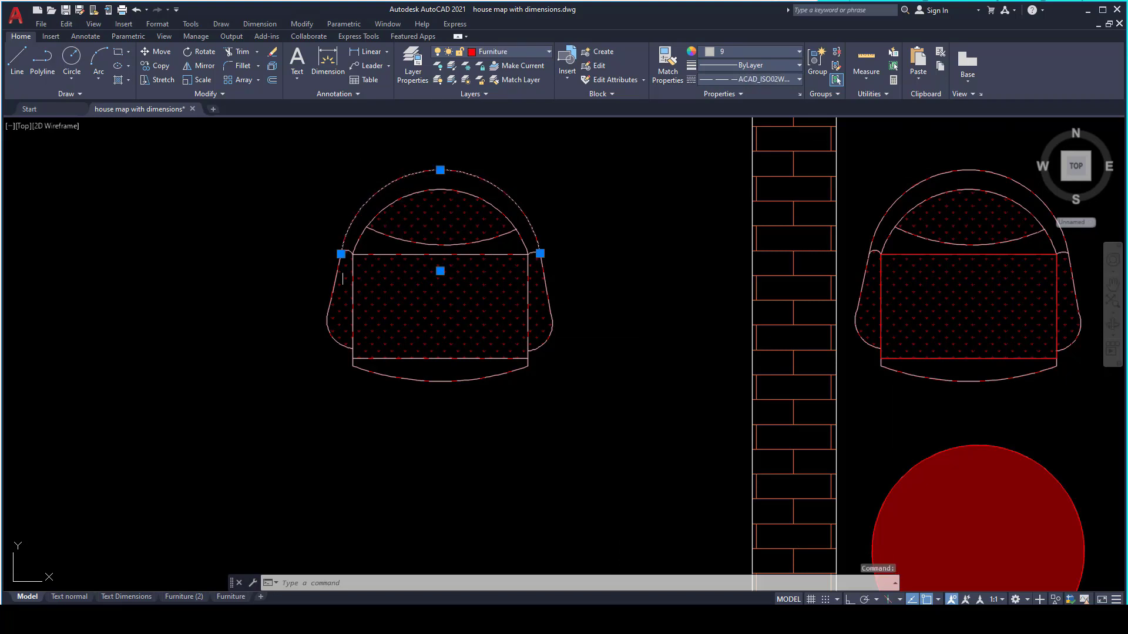
{"action": "left_click", "coordinate": [328, 310]}
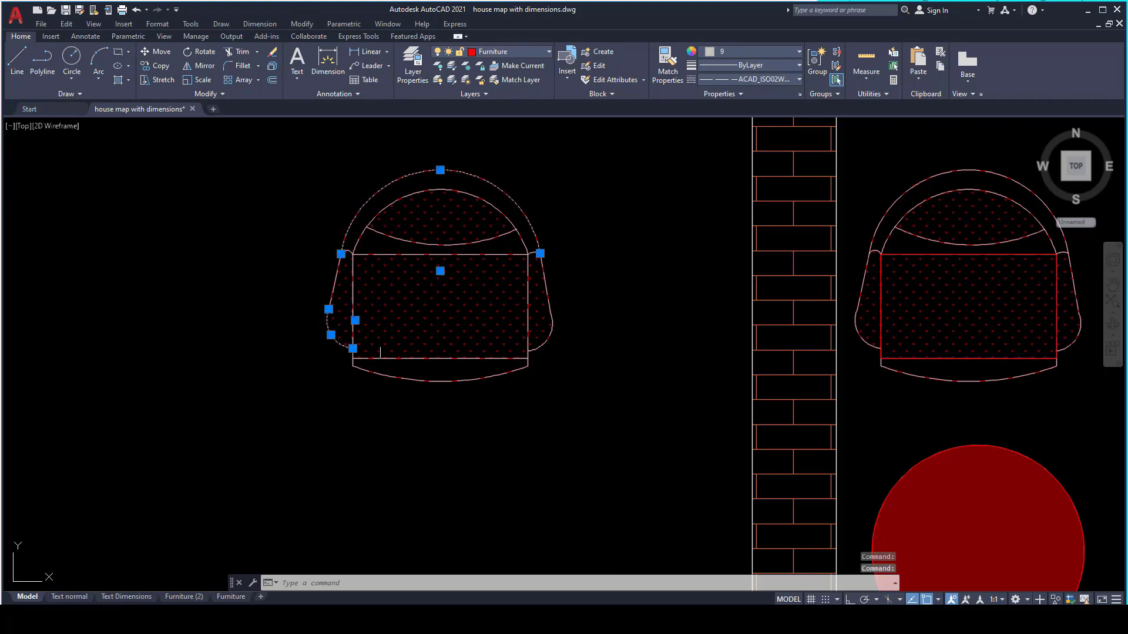
{"action": "left_click", "coordinate": [403, 376]}
{"action": "key", "text": "Escape"}
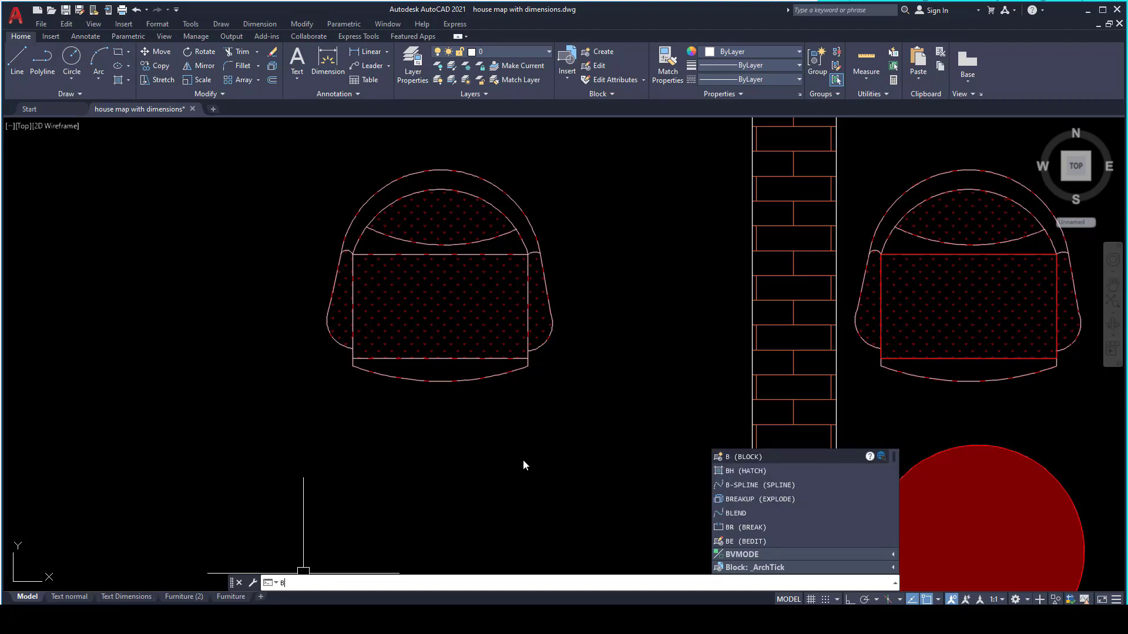
Step: Start a block definition named Armchair with its base point near the centre of the copied armchair's seat
{"action": "key", "text": "Return"}
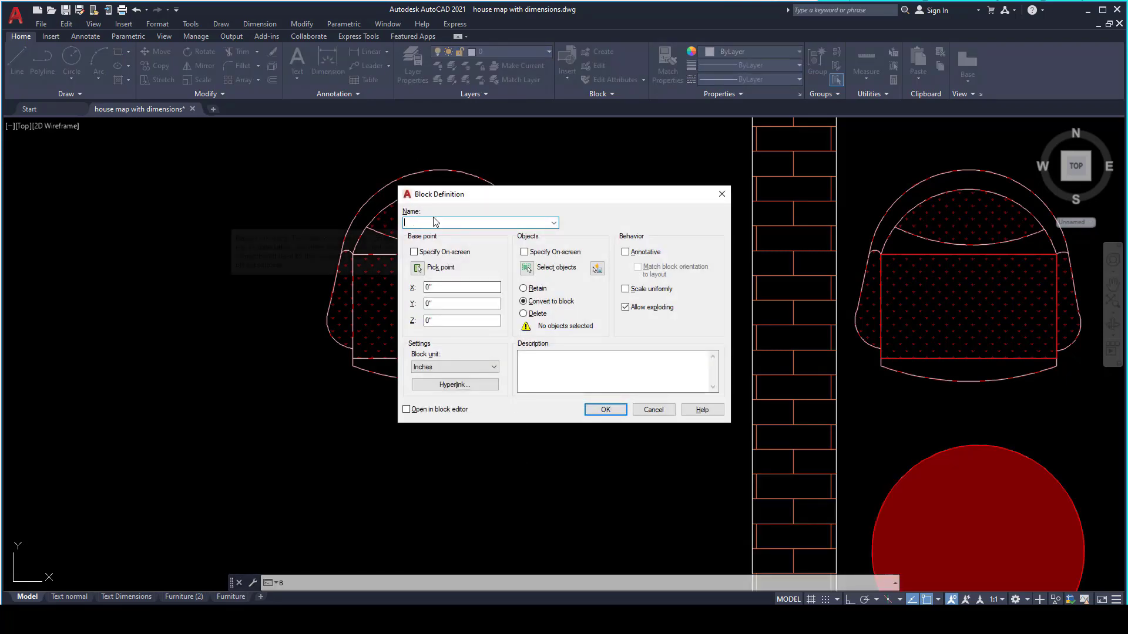
{"action": "type", "text": "Armchair"}
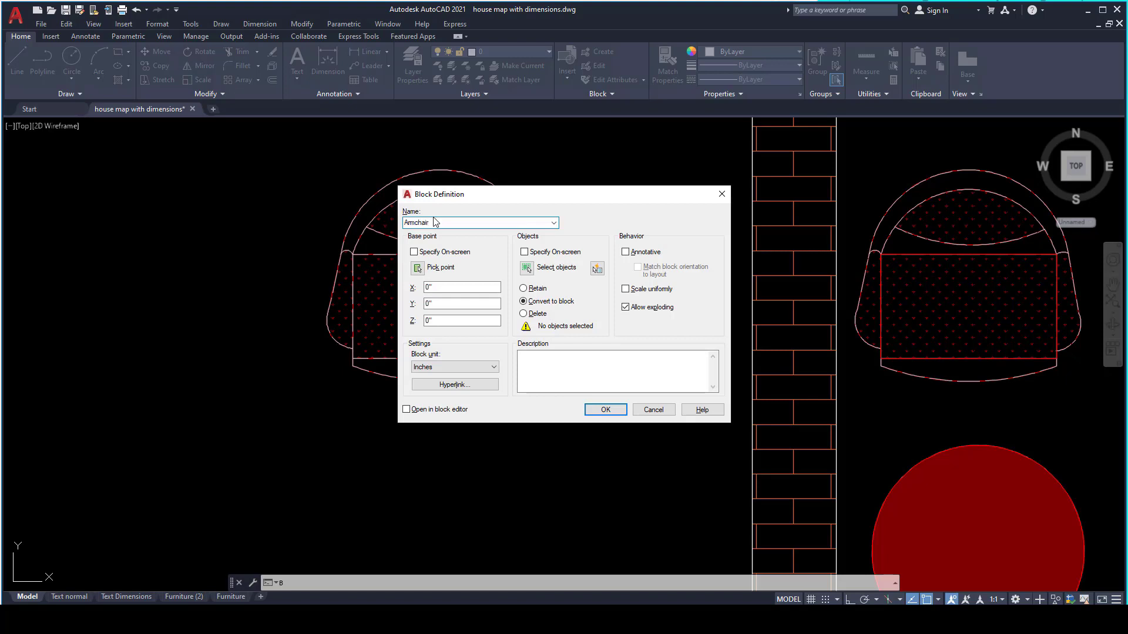
{"action": "left_click", "coordinate": [418, 268]}
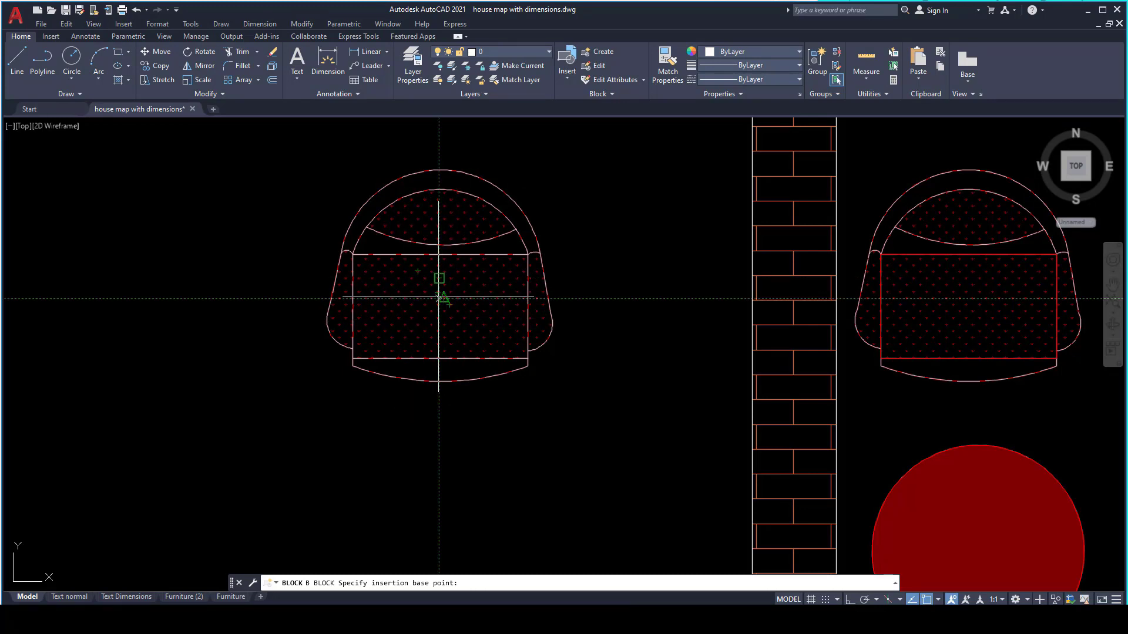
{"action": "left_click", "coordinate": [438, 292]}
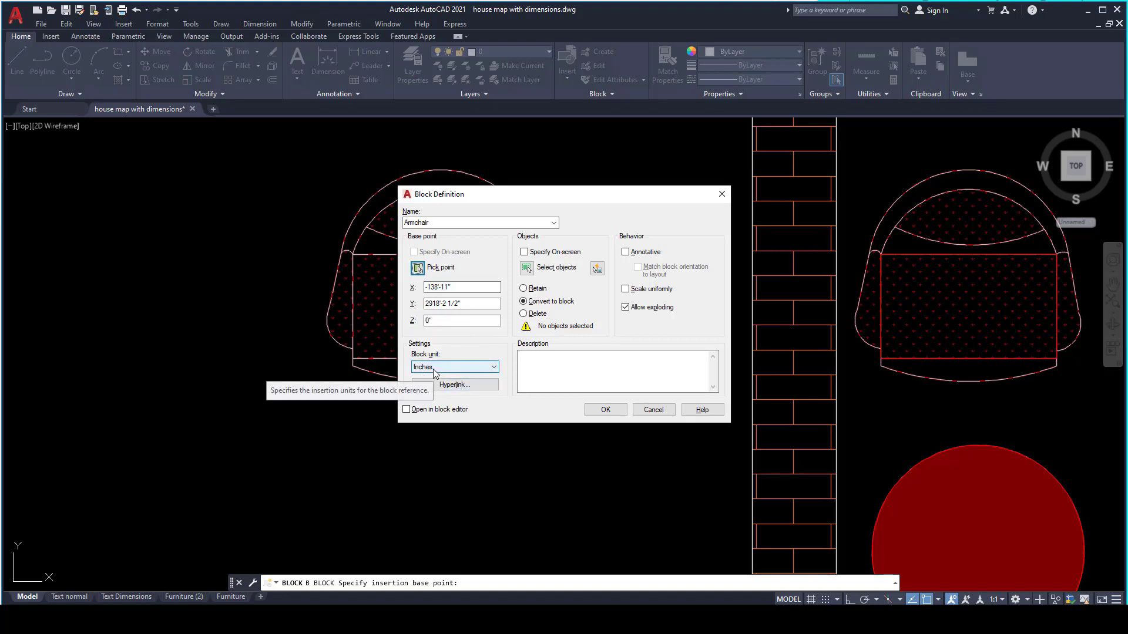
Step: Enter "This is an armchair" as the block's description
{"action": "left_click", "coordinate": [564, 378]}
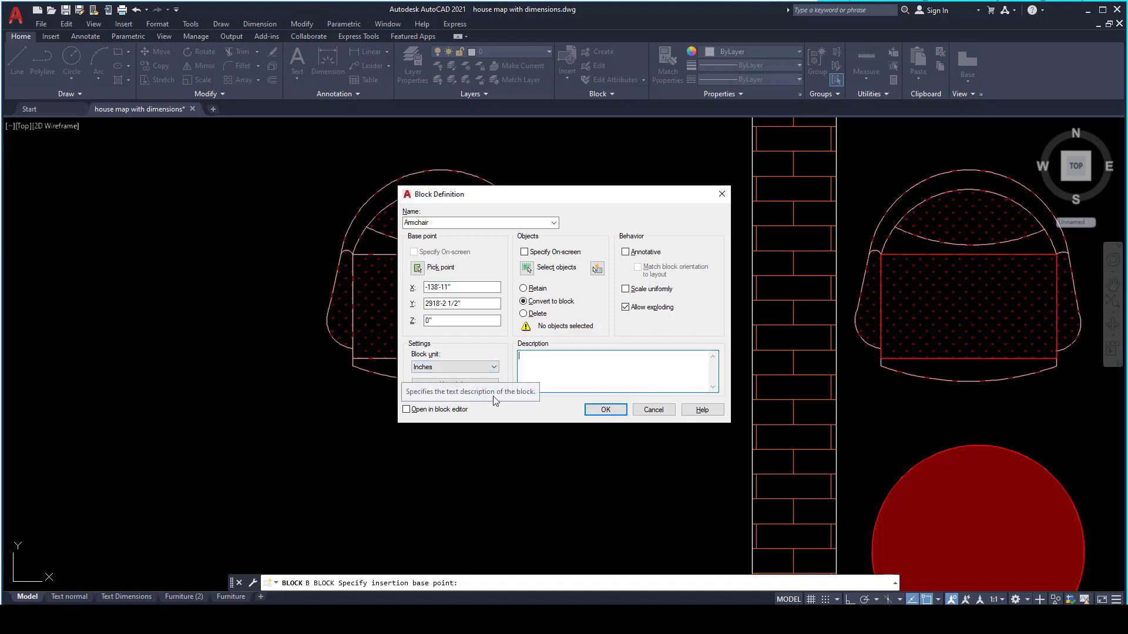
{"action": "type", "text": "T"}
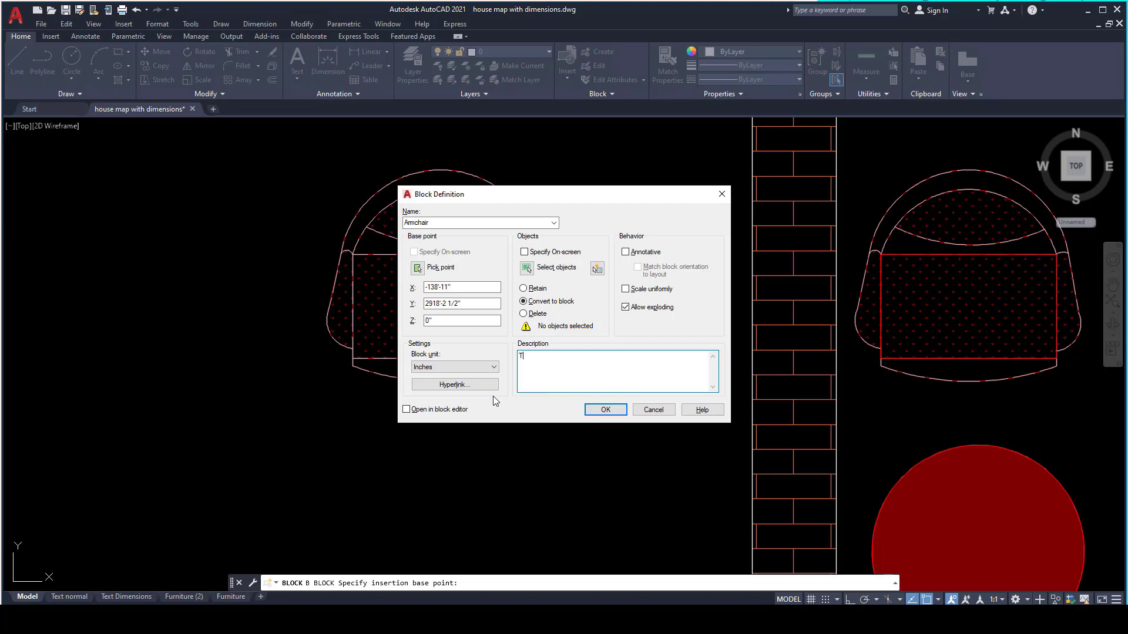
{"action": "type", "text": "his is an armchair"}
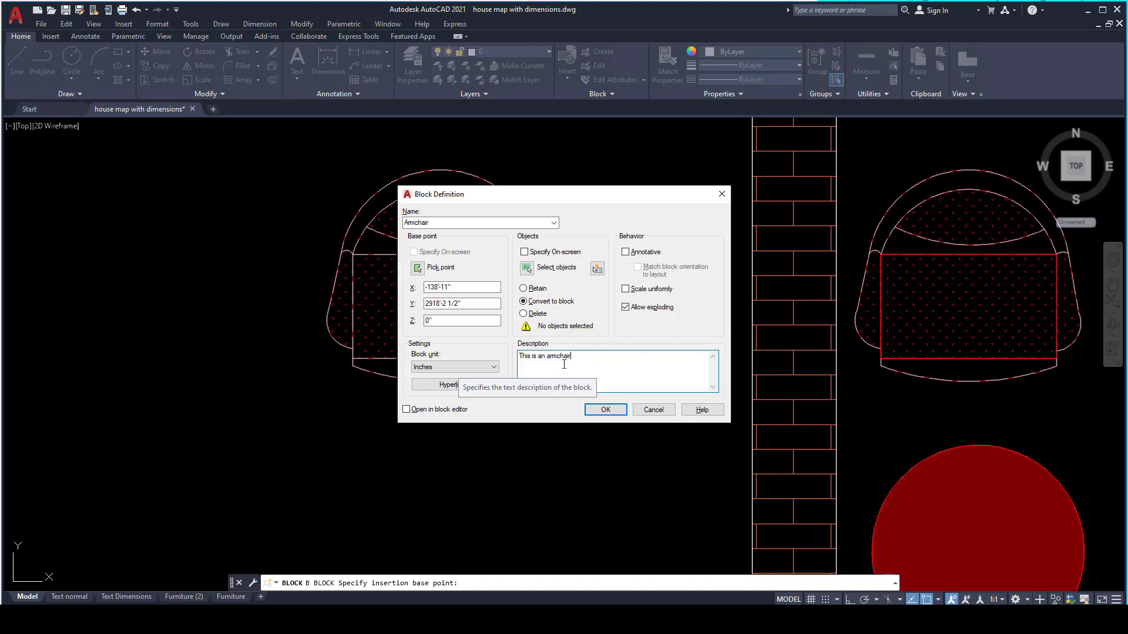
Step: Create the Armchair block from all the objects of the copied armchair and select the resulting block
{"action": "left_click", "coordinate": [608, 409]}
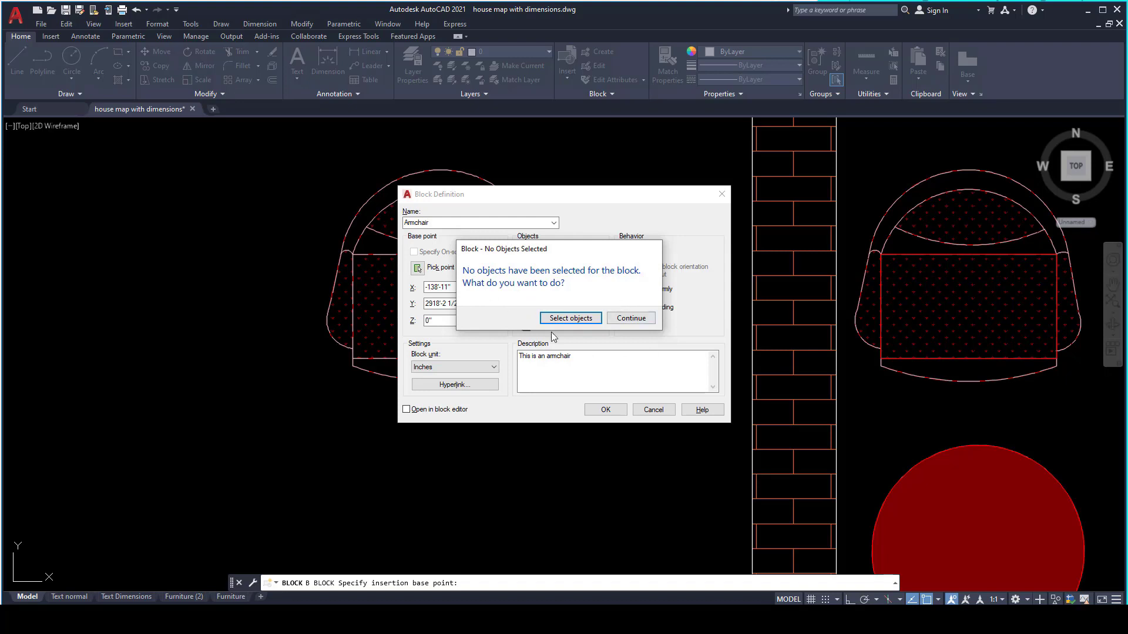
{"action": "left_click", "coordinate": [581, 317]}
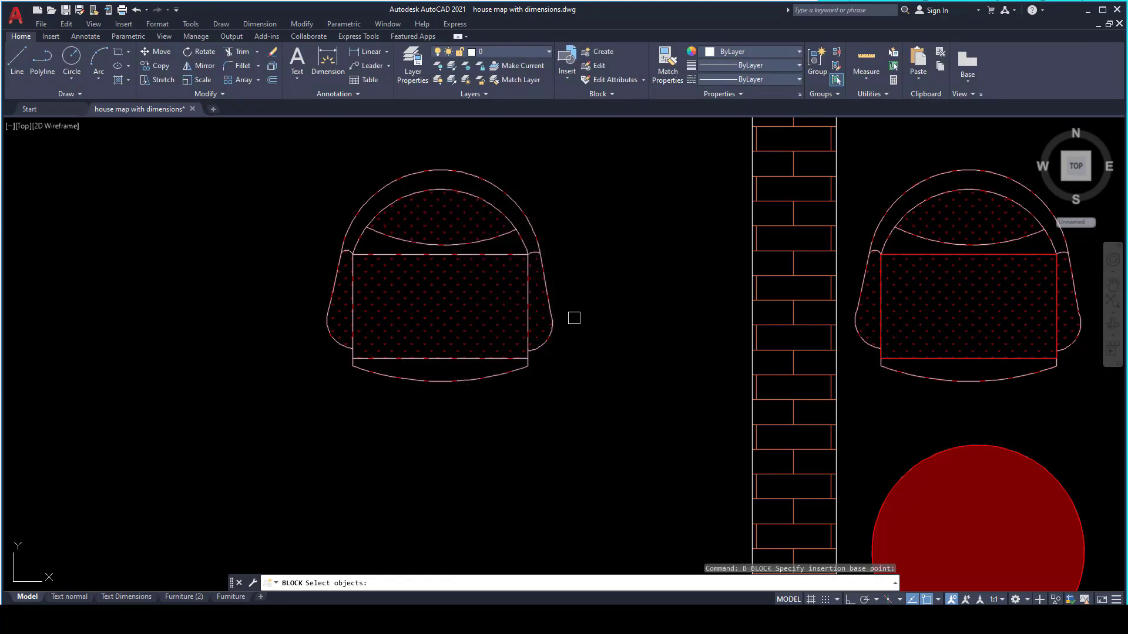
{"action": "left_click", "coordinate": [306, 171]}
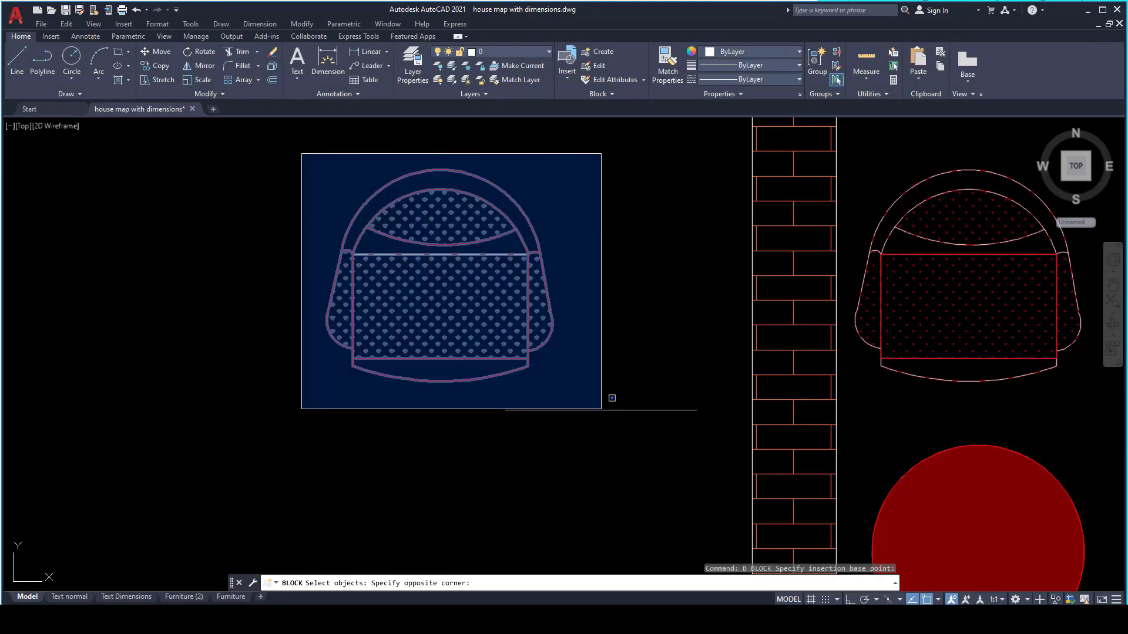
{"action": "left_click", "coordinate": [606, 404]}
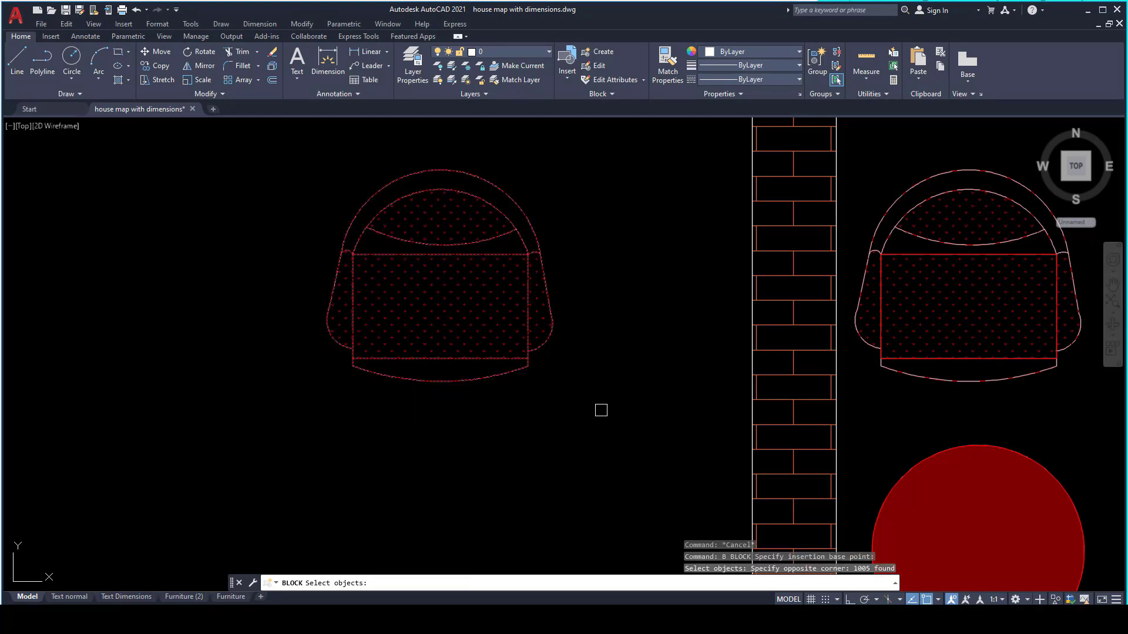
{"action": "key", "text": "Return"}
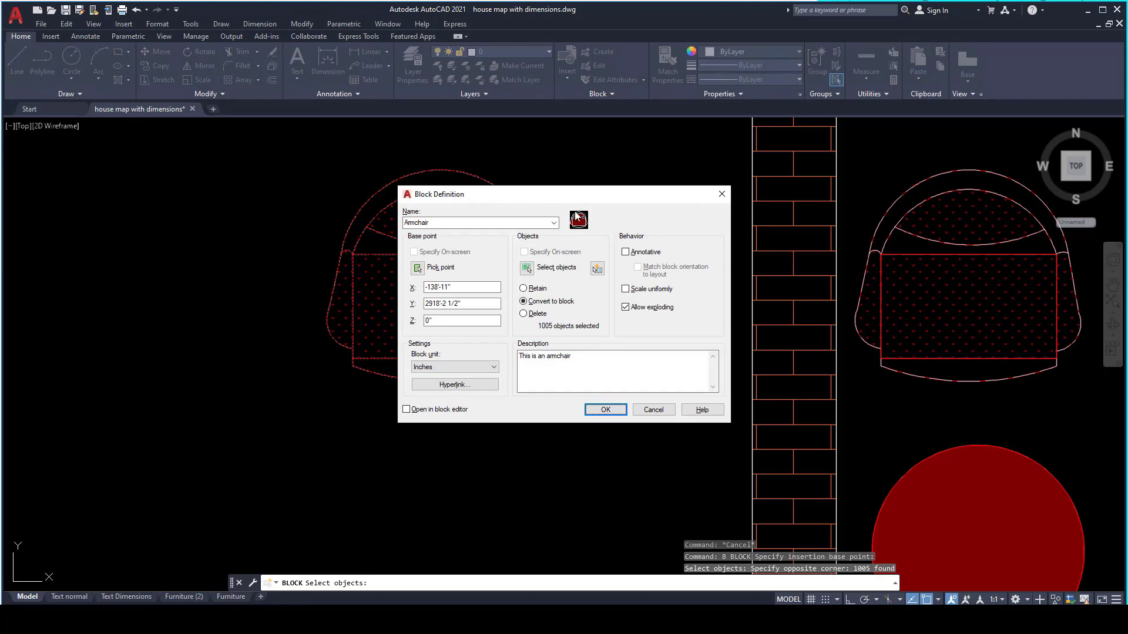
{"action": "left_click", "coordinate": [607, 410]}
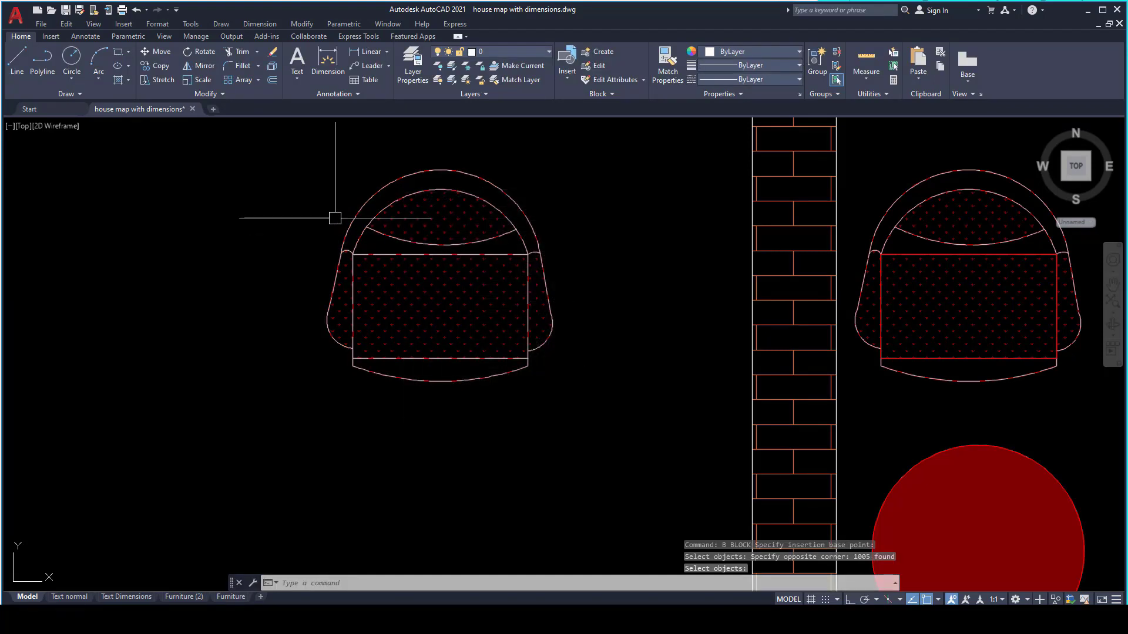
{"action": "left_click", "coordinate": [457, 168]}
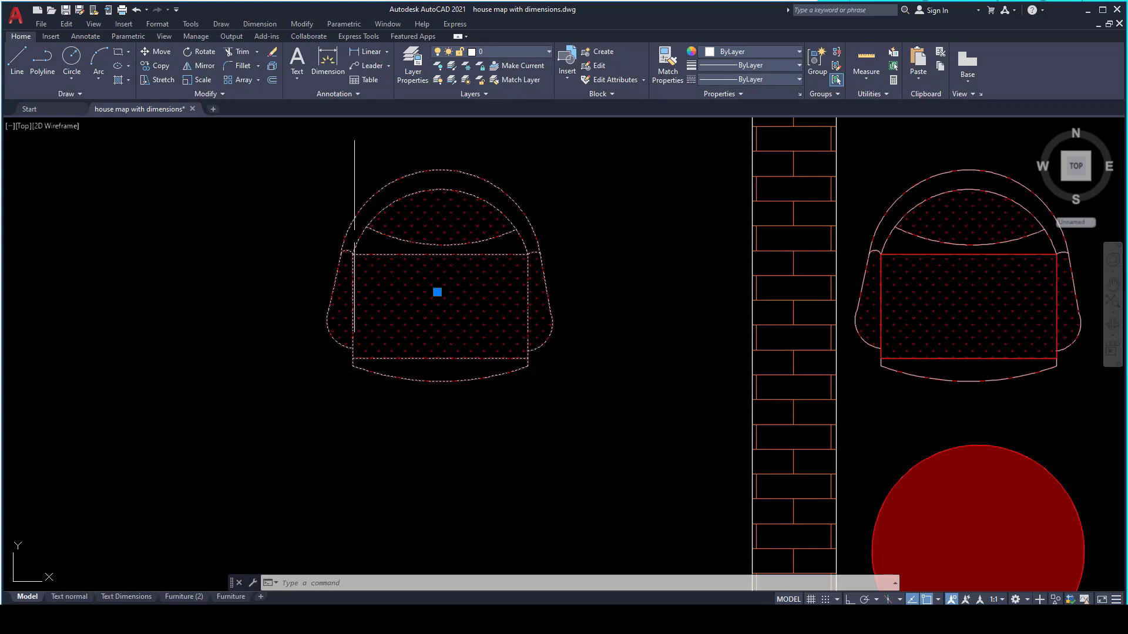
Step: Check the kitchen hob's individual pieces by selecting its outer outline, inner frame and the upper burner's support outline
{"action": "scroll", "coordinate": [408, 402], "scroll_direction": "down", "scroll_amount": 2}
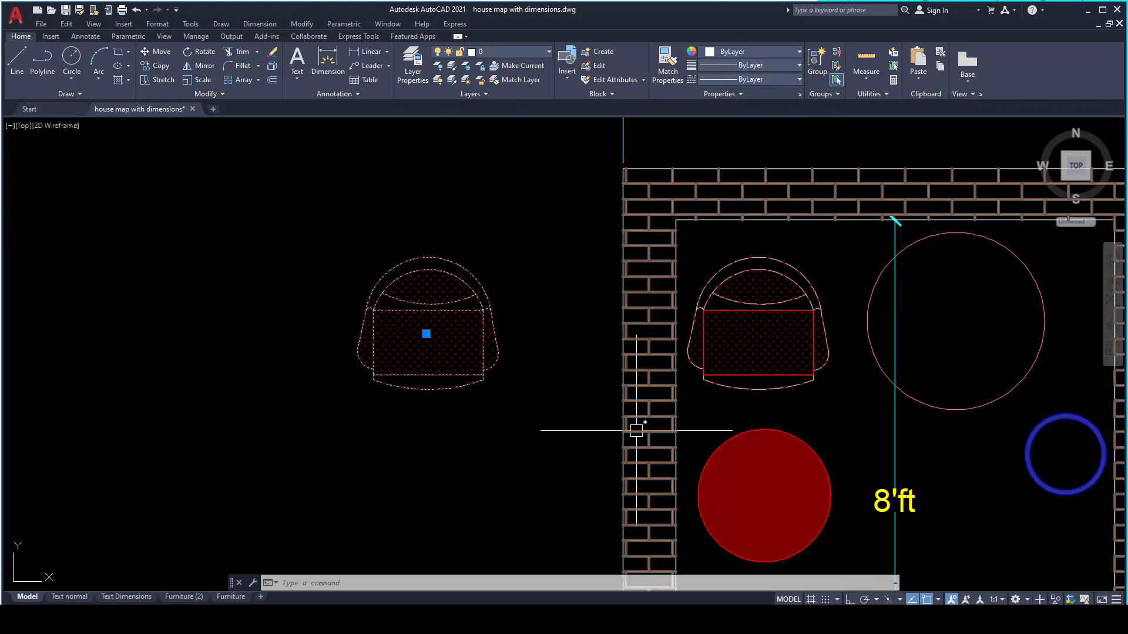
{"action": "mouse_move", "coordinate": [635, 424]}
{"action": "middle_mouse_down"}
{"action": "mouse_move", "coordinate": [464, 374]}
{"action": "mouse_move", "coordinate": [411, 259]}
{"action": "middle_mouse_up"}
{"action": "scroll", "coordinate": [578, 372], "scroll_direction": "down", "scroll_amount": 2}
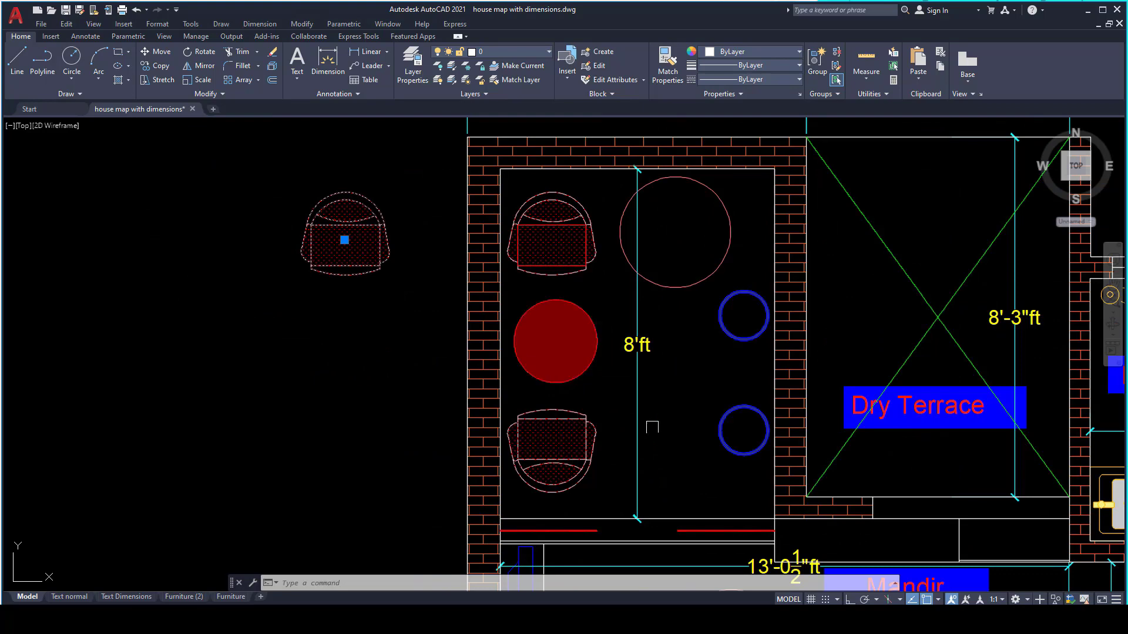
{"action": "middle_click_drag", "start_coordinate": [653, 428], "coordinate": [345, 319]}
{"action": "middle_click_drag", "start_coordinate": [699, 448], "coordinate": [412, 391]}
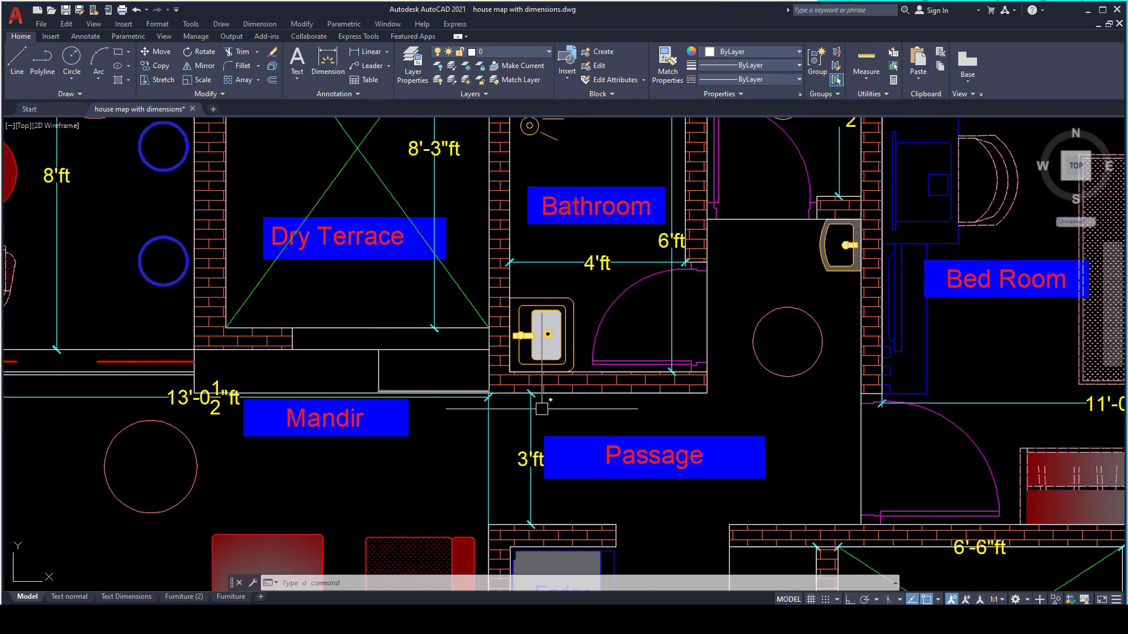
{"action": "mouse_move", "coordinate": [580, 428]}
{"action": "middle_mouse_down"}
{"action": "mouse_move", "coordinate": [574, 304]}
{"action": "mouse_move", "coordinate": [618, 132]}
{"action": "middle_mouse_up"}
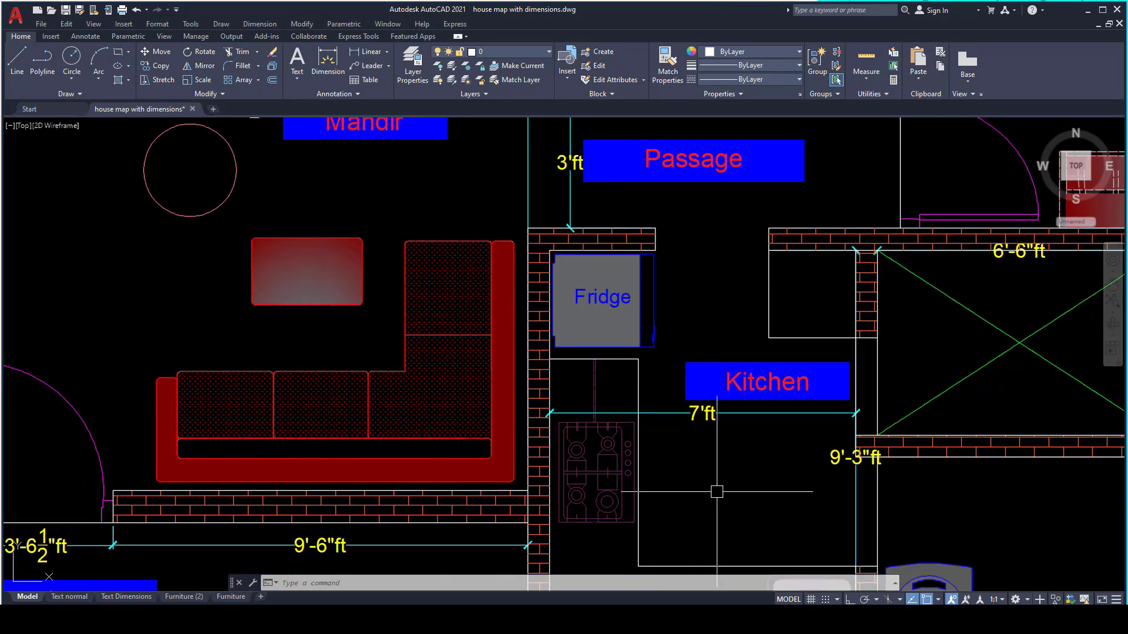
{"action": "scroll", "coordinate": [717, 491], "scroll_direction": "up", "scroll_amount": 2}
{"action": "scroll", "coordinate": [674, 504], "scroll_direction": "up", "scroll_amount": 2}
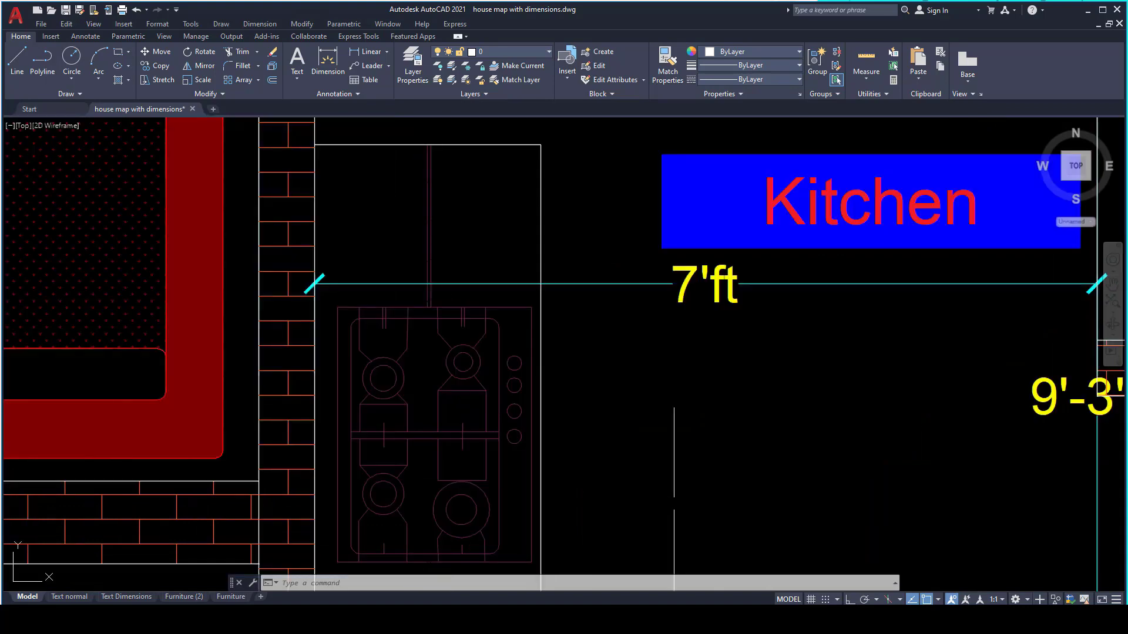
{"action": "middle_click_drag", "start_coordinate": [718, 179], "coordinate": [801, 330]}
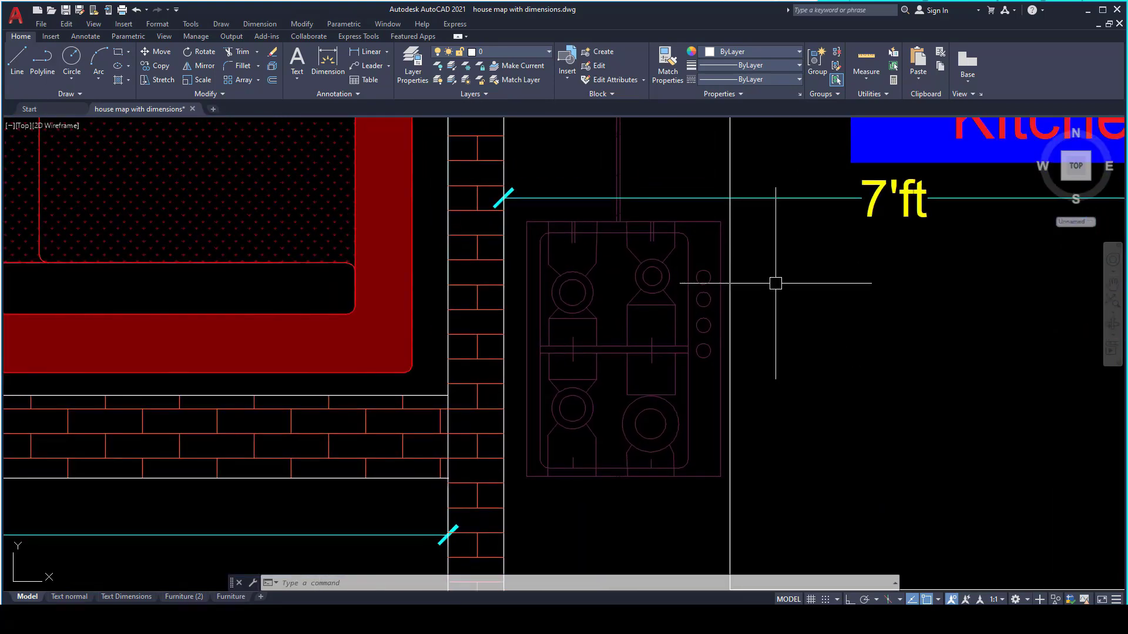
{"action": "scroll", "coordinate": [773, 282], "scroll_direction": "up", "scroll_amount": 2}
{"action": "left_click", "coordinate": [642, 186]}
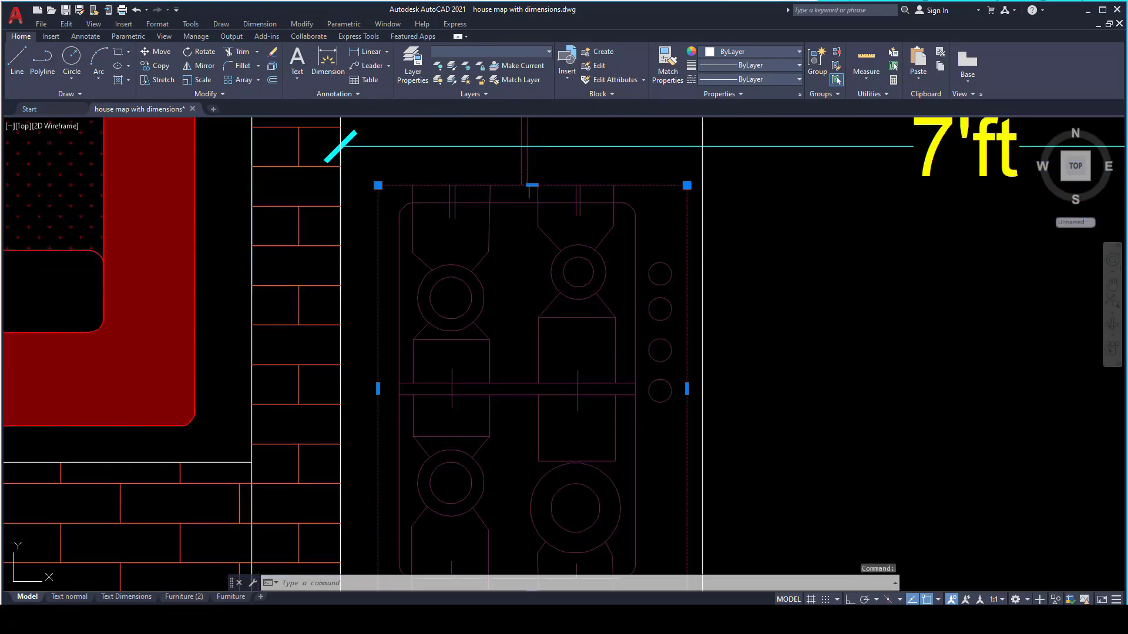
{"action": "left_click", "coordinate": [517, 203]}
{"action": "left_click", "coordinate": [413, 258]}
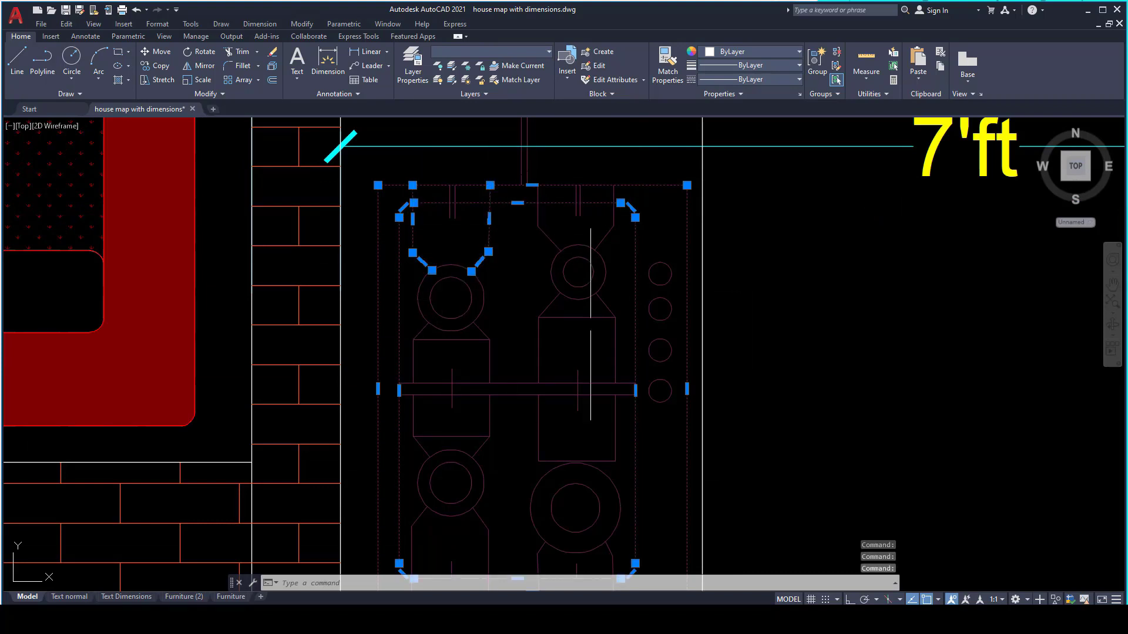
{"action": "key", "text": "Escape"}
Step: Copy all the kitchen hob's objects from a base point near its centre to the empty area outside the plan's boundary wall
{"action": "scroll", "coordinate": [582, 390], "scroll_direction": "down", "scroll_amount": 2}
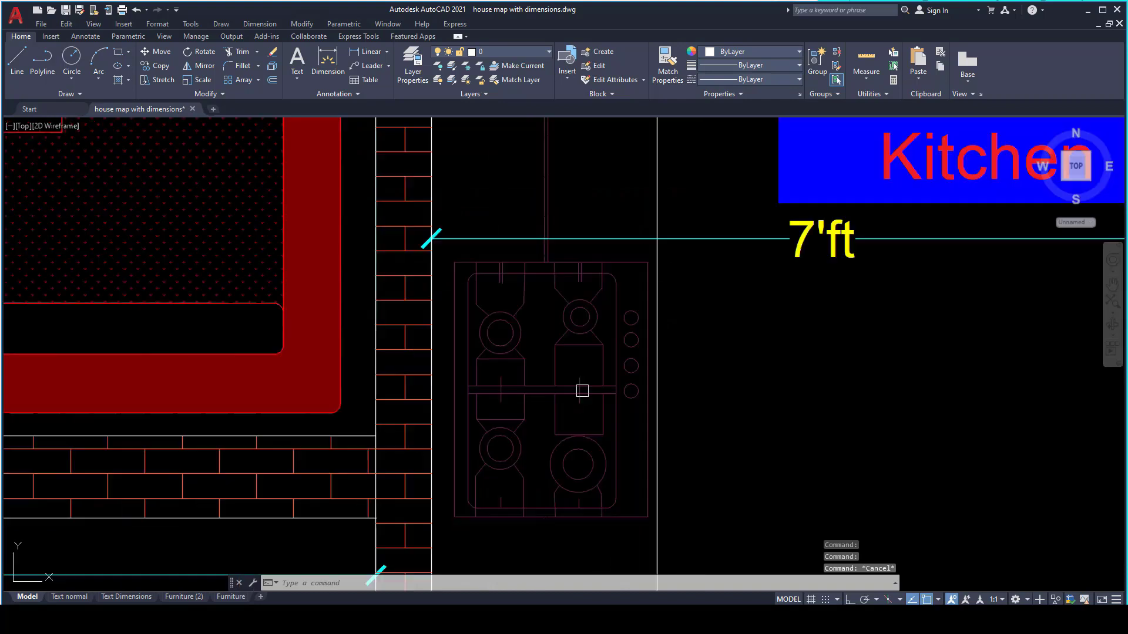
{"action": "middle_click_drag", "start_coordinate": [581, 390], "coordinate": [587, 298]}
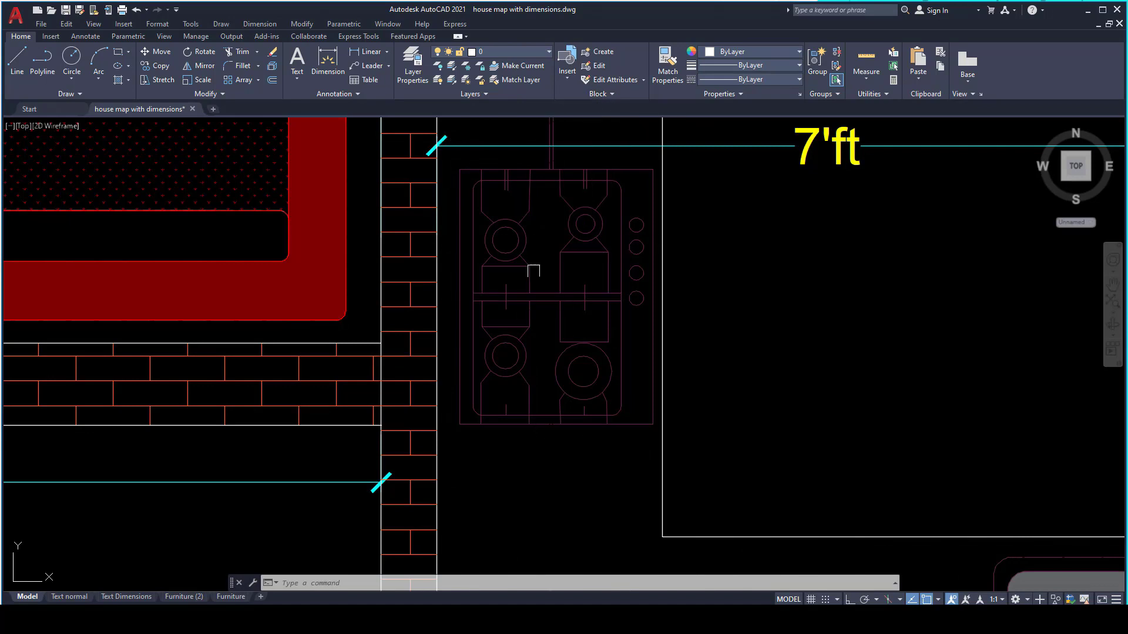
{"action": "left_click", "coordinate": [653, 157]}
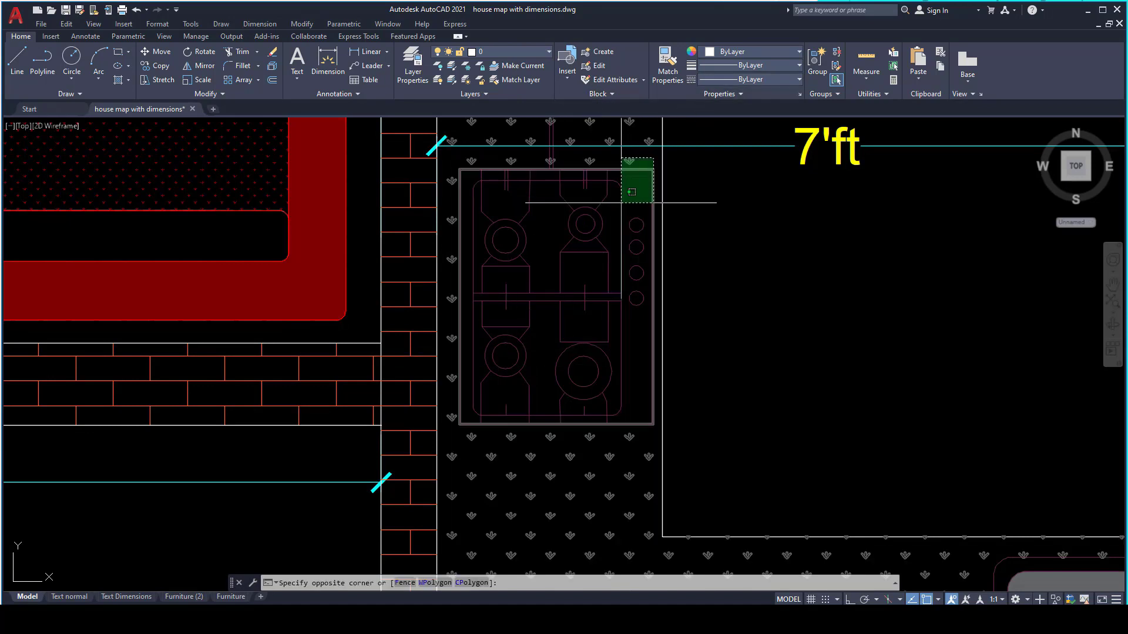
{"action": "left_click", "coordinate": [464, 422]}
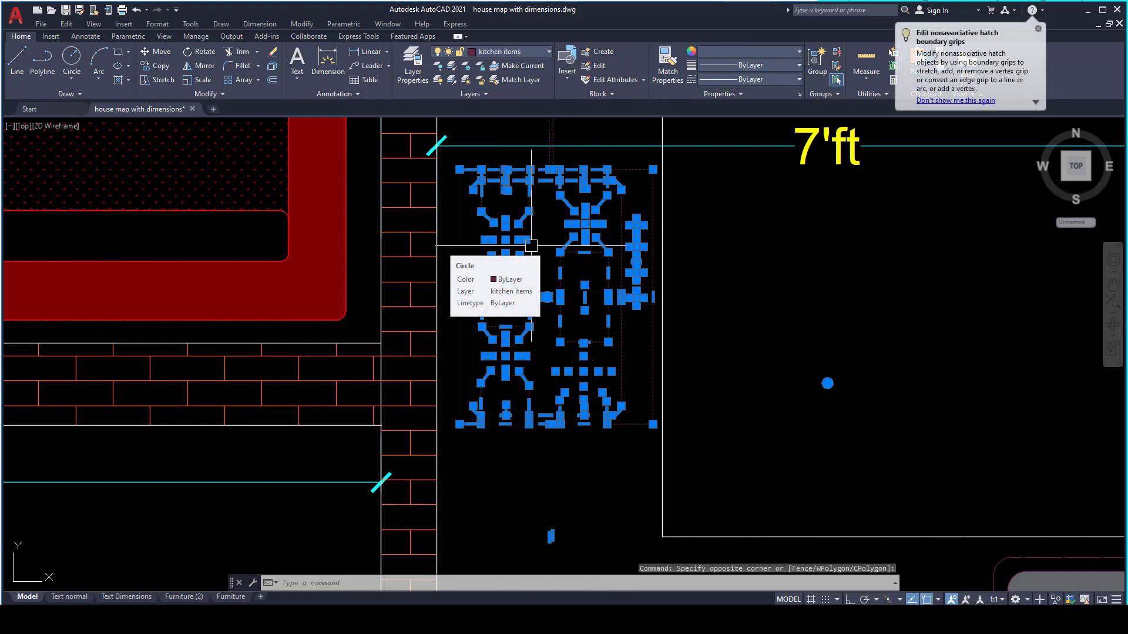
{"action": "type", "text": "co"}
{"action": "key", "text": "Return"}
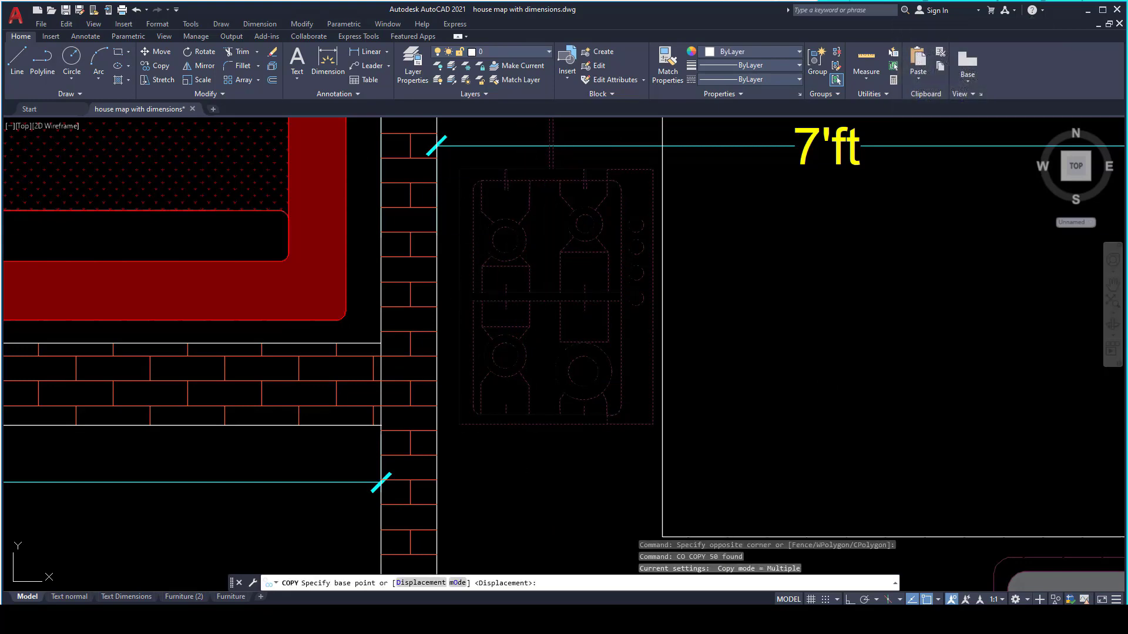
{"action": "left_click", "coordinate": [547, 298]}
{"action": "scroll", "coordinate": [549, 297], "scroll_direction": "down", "scroll_amount": 2}
{"action": "scroll", "coordinate": [747, 337], "scroll_direction": "down", "scroll_amount": 8}
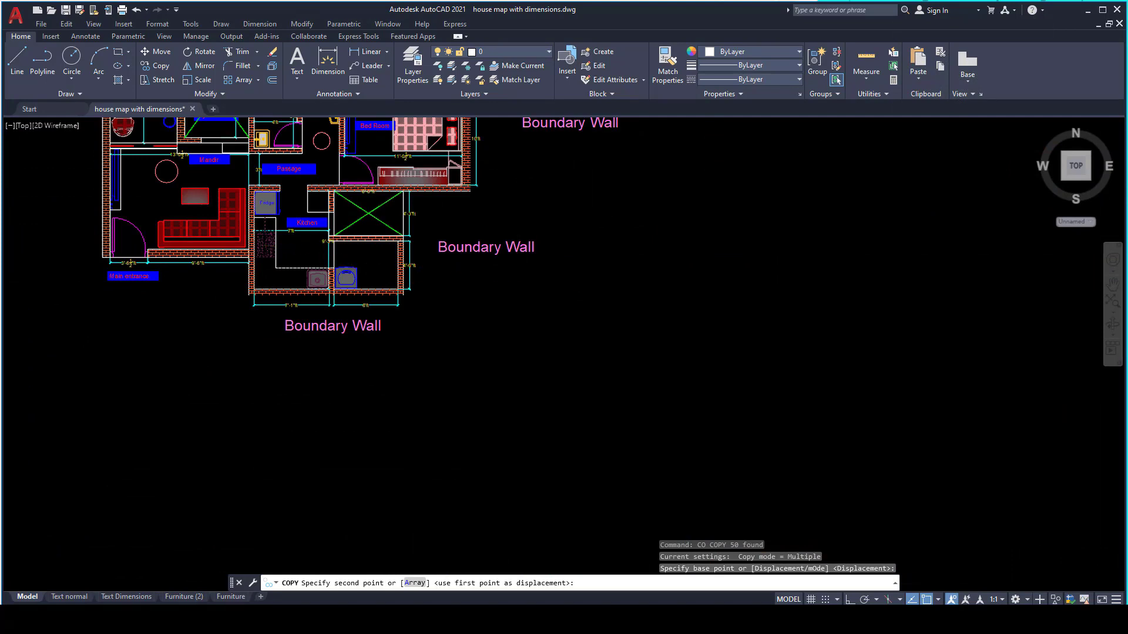
{"action": "scroll", "coordinate": [672, 302], "scroll_direction": "up", "scroll_amount": 4}
{"action": "left_click", "coordinate": [673, 302]}
{"action": "key", "text": "Escape"}
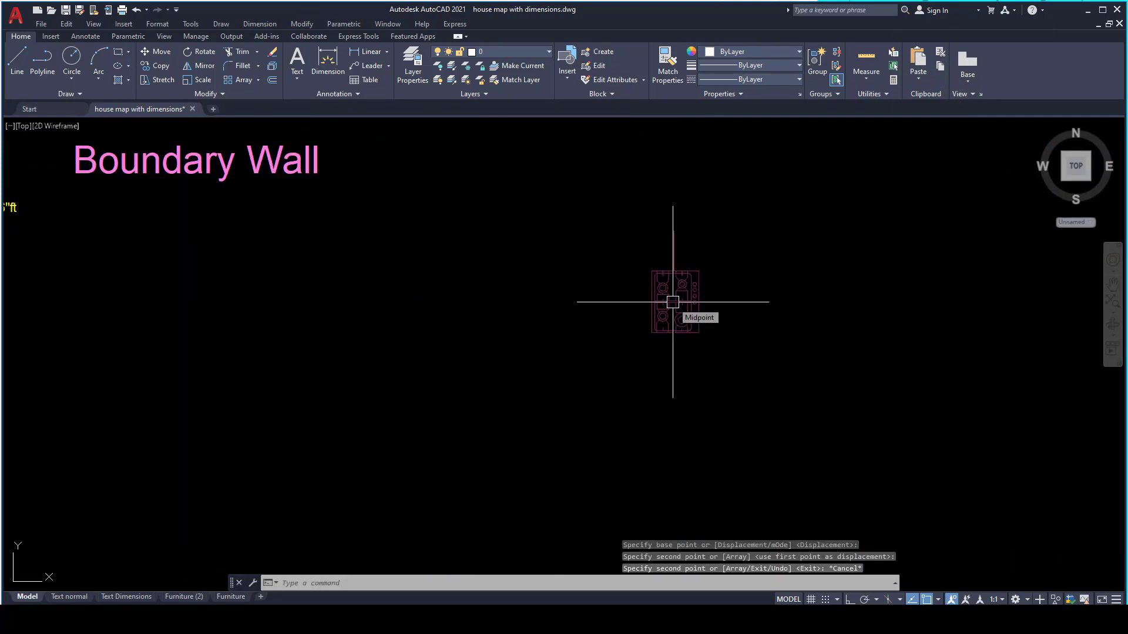
Step: Check that the copied hob consists of separate pieces by selecting one line of its middle crossbar
{"action": "scroll", "coordinate": [673, 302], "scroll_direction": "up", "scroll_amount": 5}
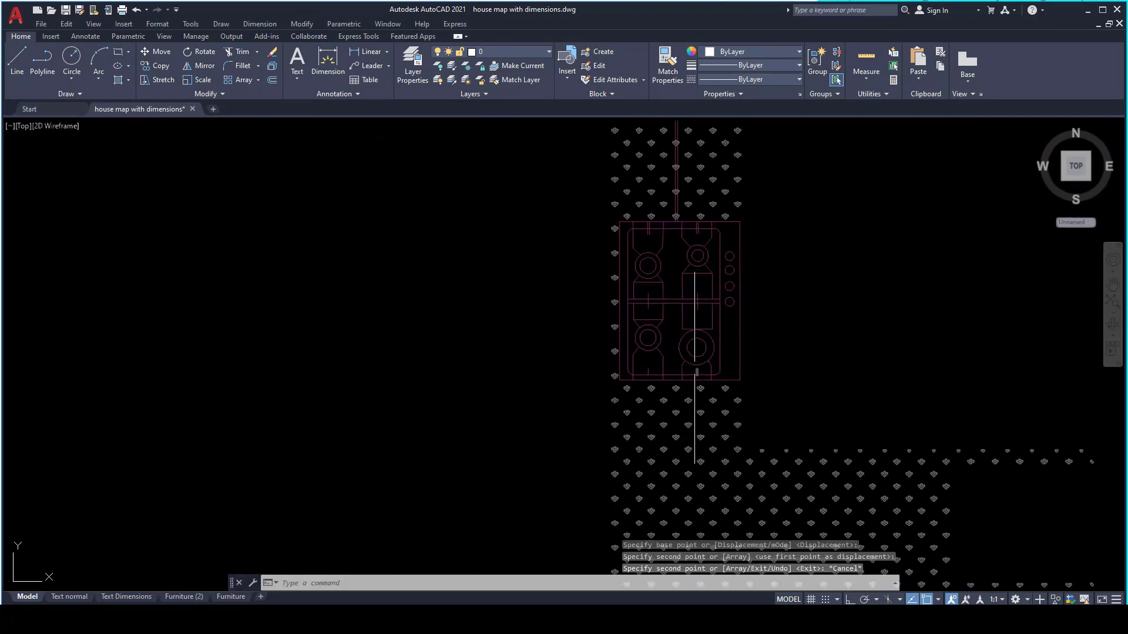
{"action": "scroll", "coordinate": [518, 348], "scroll_direction": "down", "scroll_amount": 2}
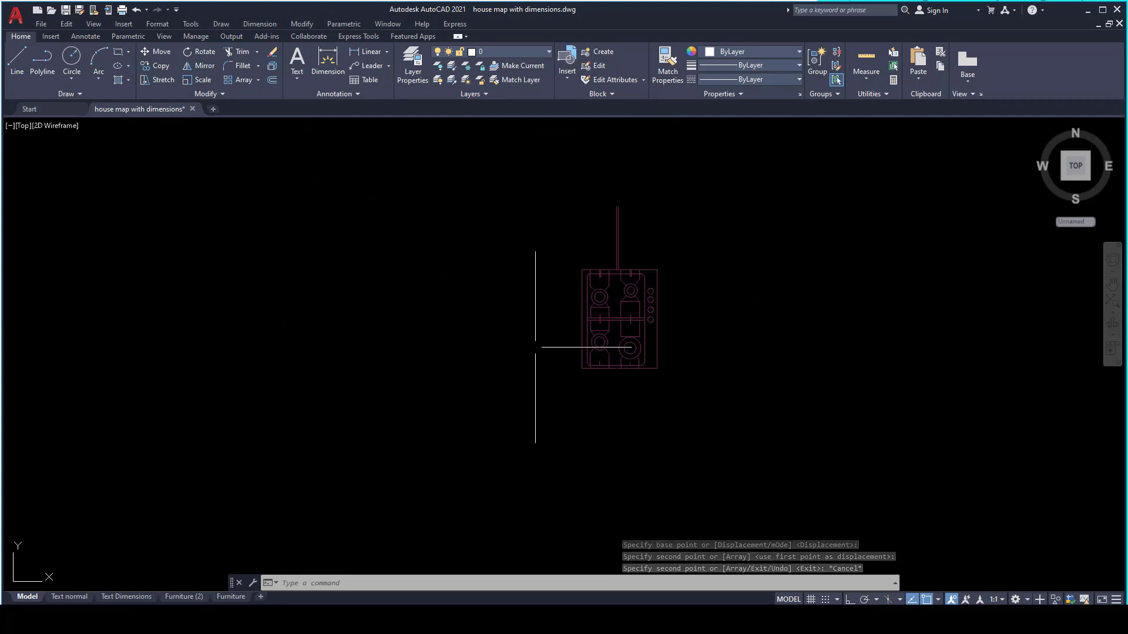
{"action": "scroll", "coordinate": [628, 388], "scroll_direction": "up", "scroll_amount": 3}
{"action": "scroll", "coordinate": [632, 382], "scroll_direction": "down", "scroll_amount": 1}
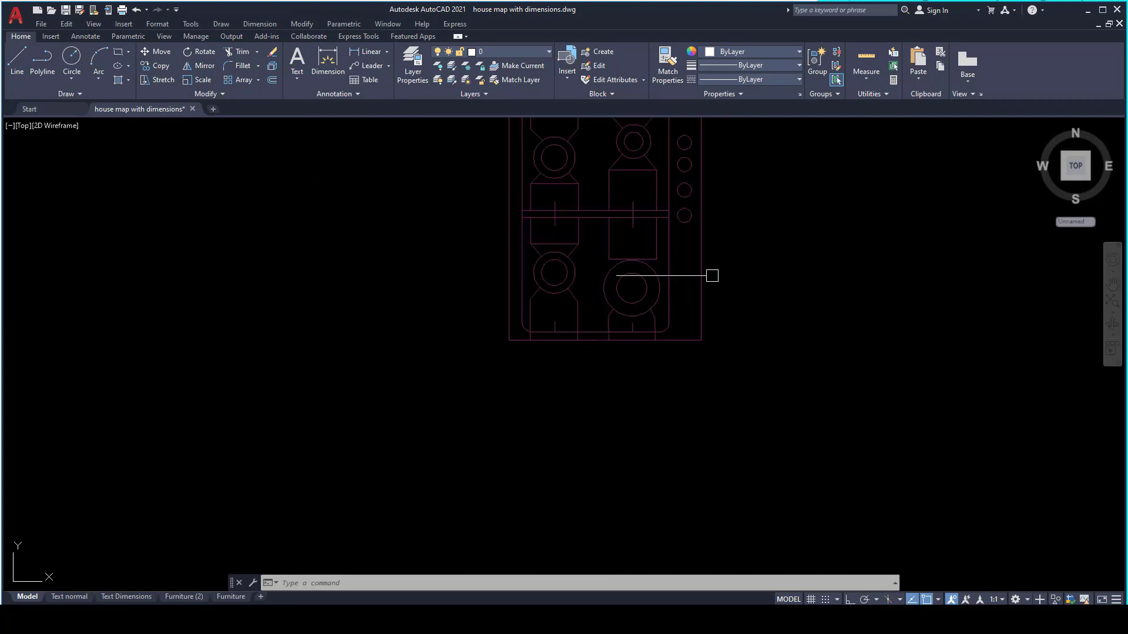
{"action": "middle_click_drag", "start_coordinate": [771, 250], "coordinate": [693, 390]}
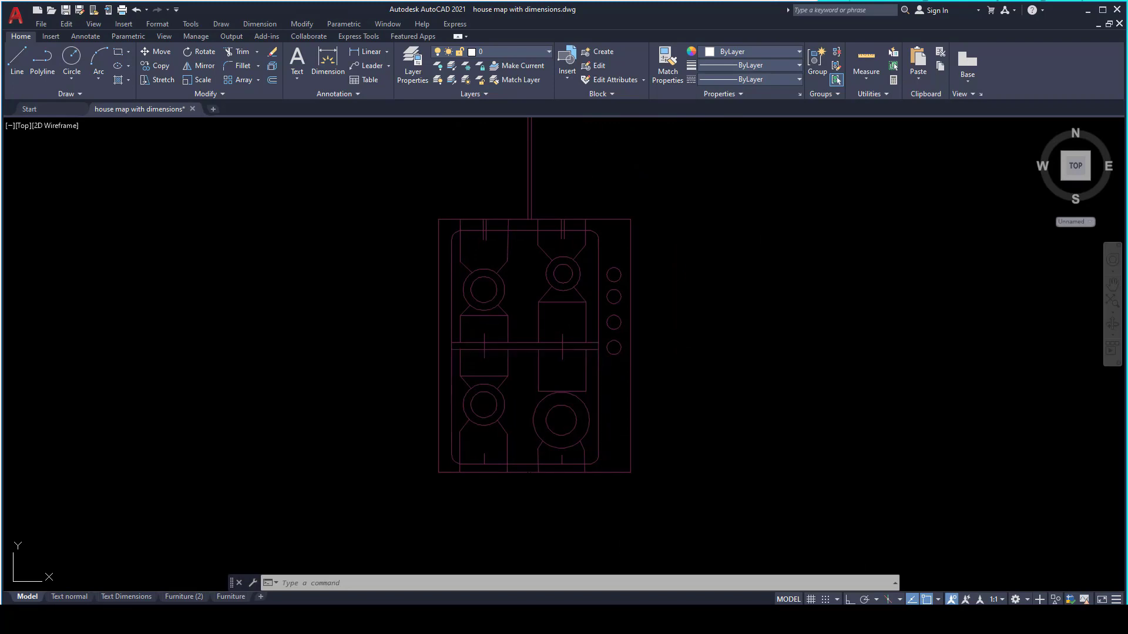
{"action": "left_click", "coordinate": [591, 351]}
{"action": "scroll", "coordinate": [680, 340], "scroll_direction": "down", "scroll_amount": 2}
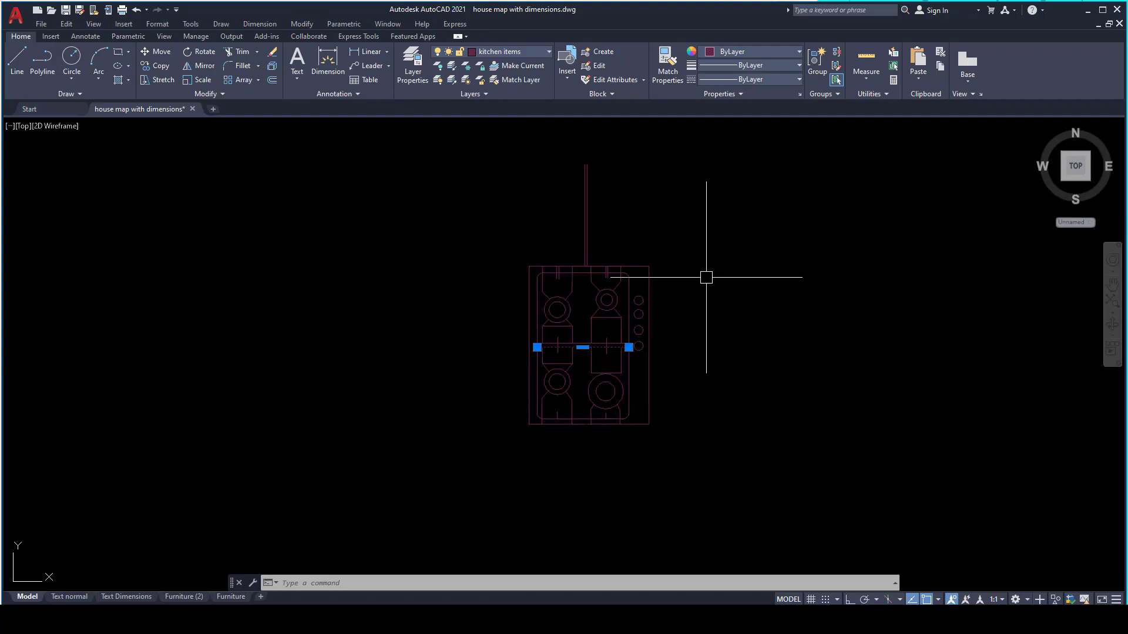
{"action": "key", "text": "Escape"}
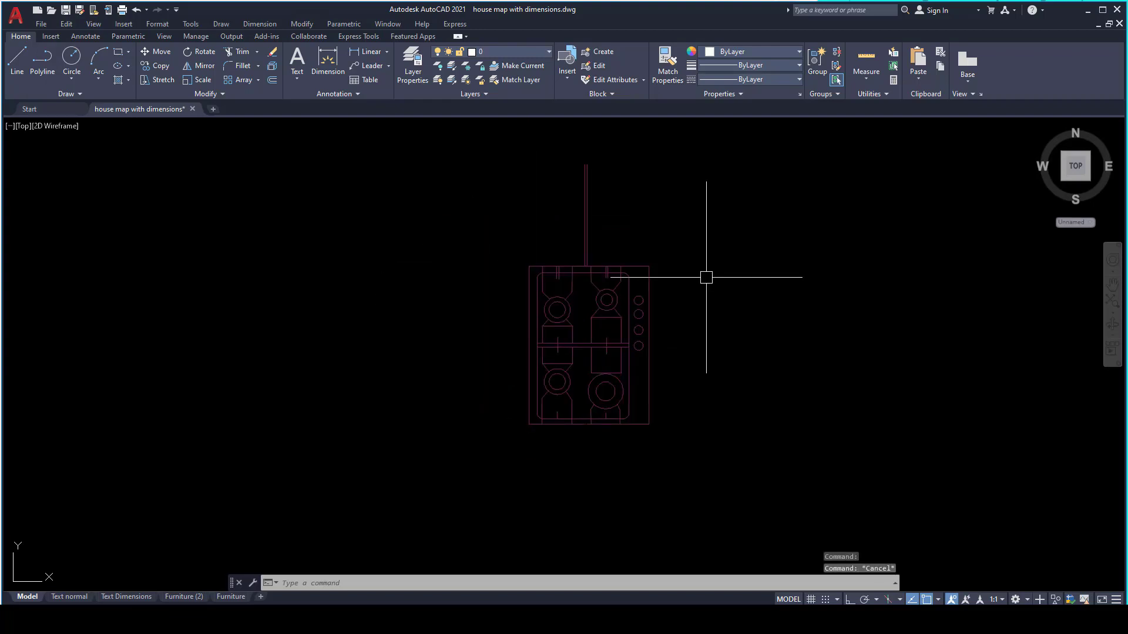
Step: Start a block definition named Kitchen hob 1 with its base point at the midpoint of the copied hob's middle crossbar
{"action": "scroll", "coordinate": [252, 365], "scroll_direction": "down", "scroll_amount": 2}
{"action": "middle_click_drag", "start_coordinate": [252, 365], "coordinate": [538, 384]}
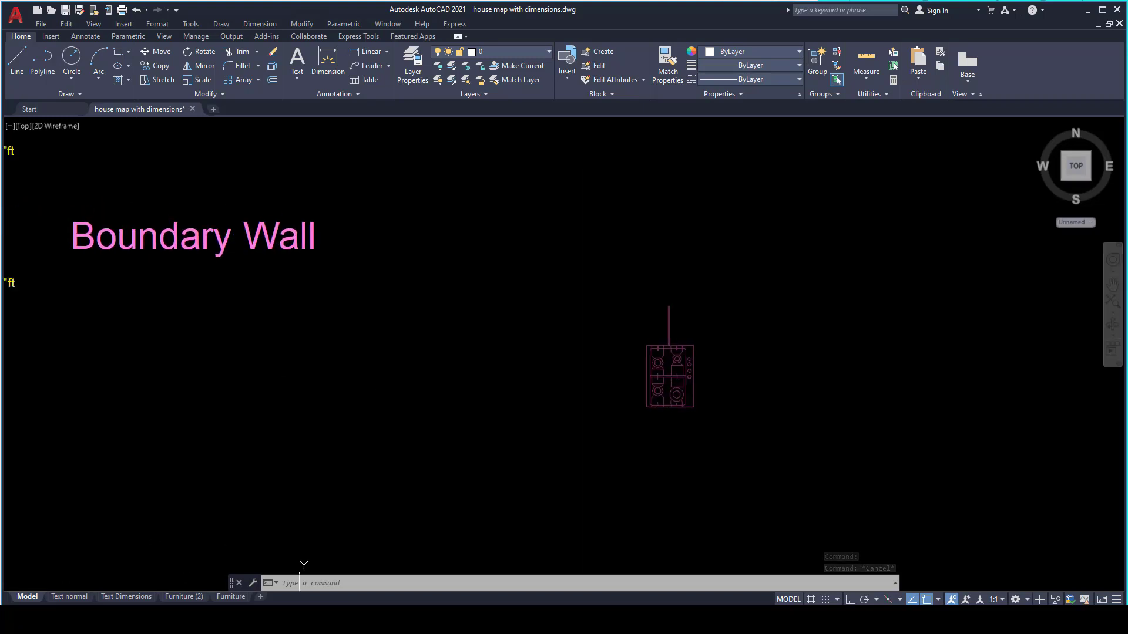
{"action": "scroll", "coordinate": [566, 271], "scroll_direction": "up", "scroll_amount": 2}
{"action": "mouse_move", "coordinate": [783, 358]}
{"action": "middle_mouse_down"}
{"action": "mouse_move", "coordinate": [465, 314]}
{"action": "mouse_move", "coordinate": [584, 206]}
{"action": "middle_mouse_up"}
{"action": "scroll", "coordinate": [465, 314], "scroll_direction": "up", "scroll_amount": 2}
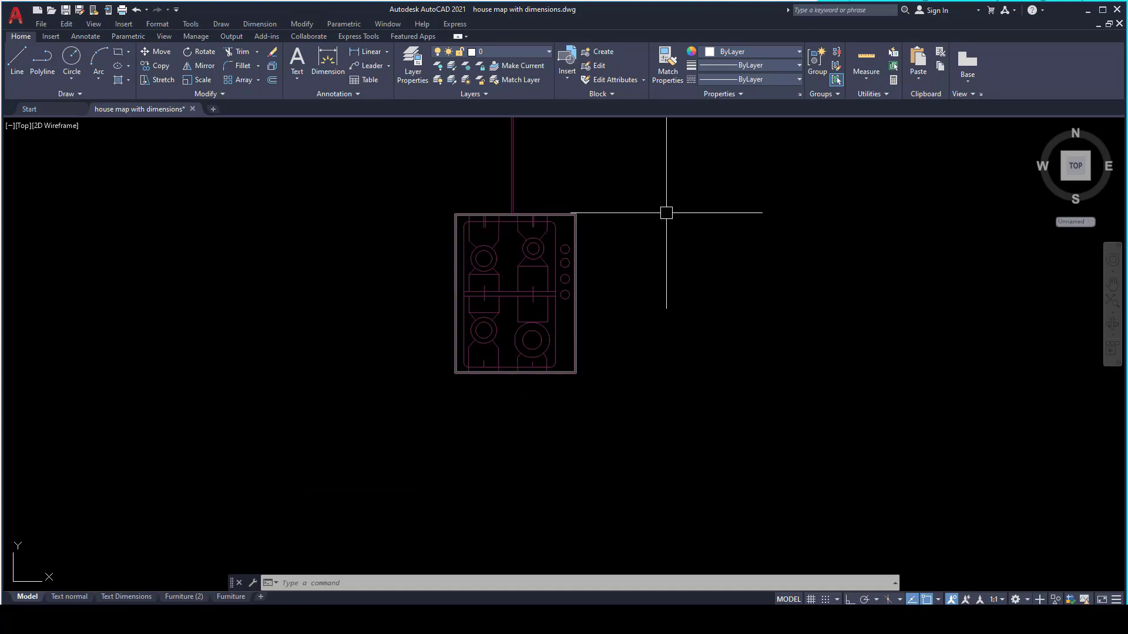
{"action": "middle_click_drag", "start_coordinate": [666, 213], "coordinate": [629, 285]}
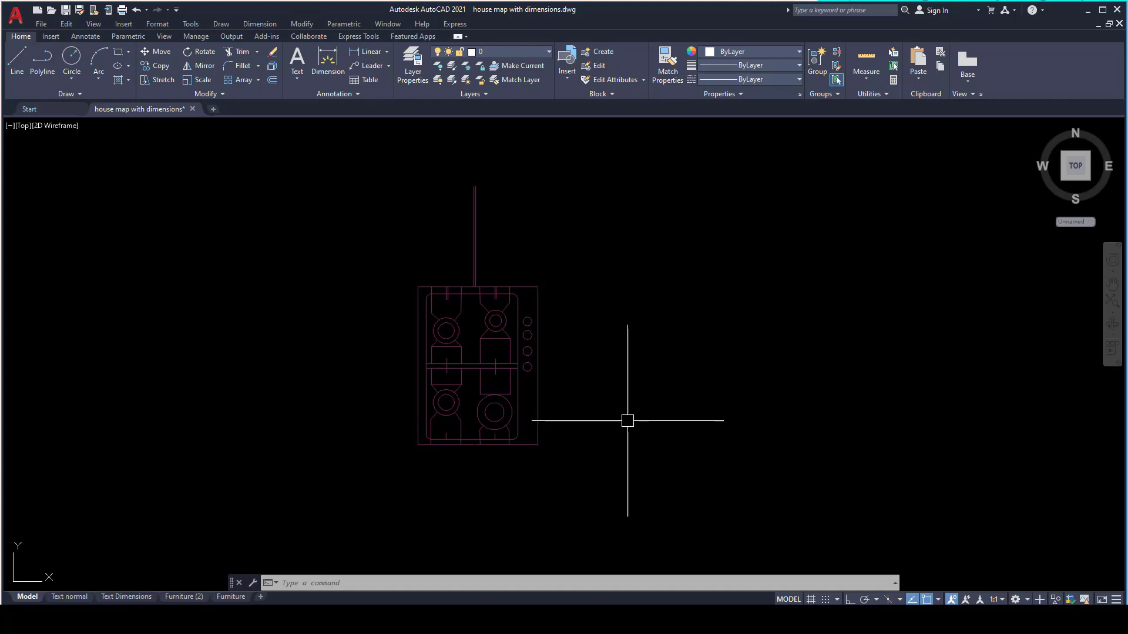
{"action": "type", "text": "B"}
{"action": "key", "text": "Return"}
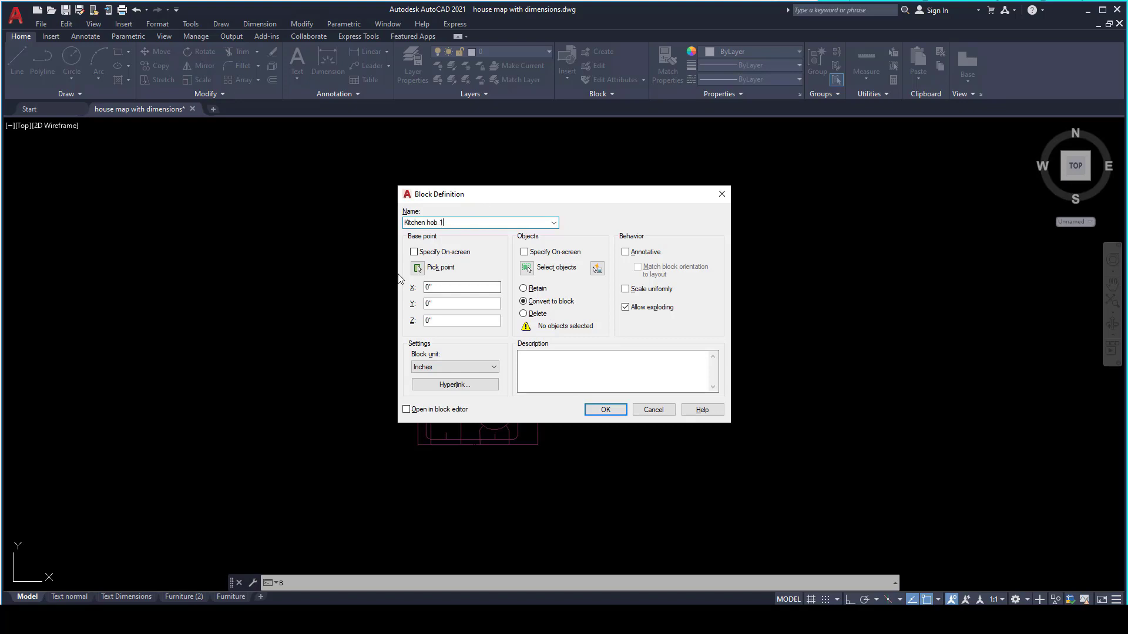
{"action": "left_click", "coordinate": [417, 271]}
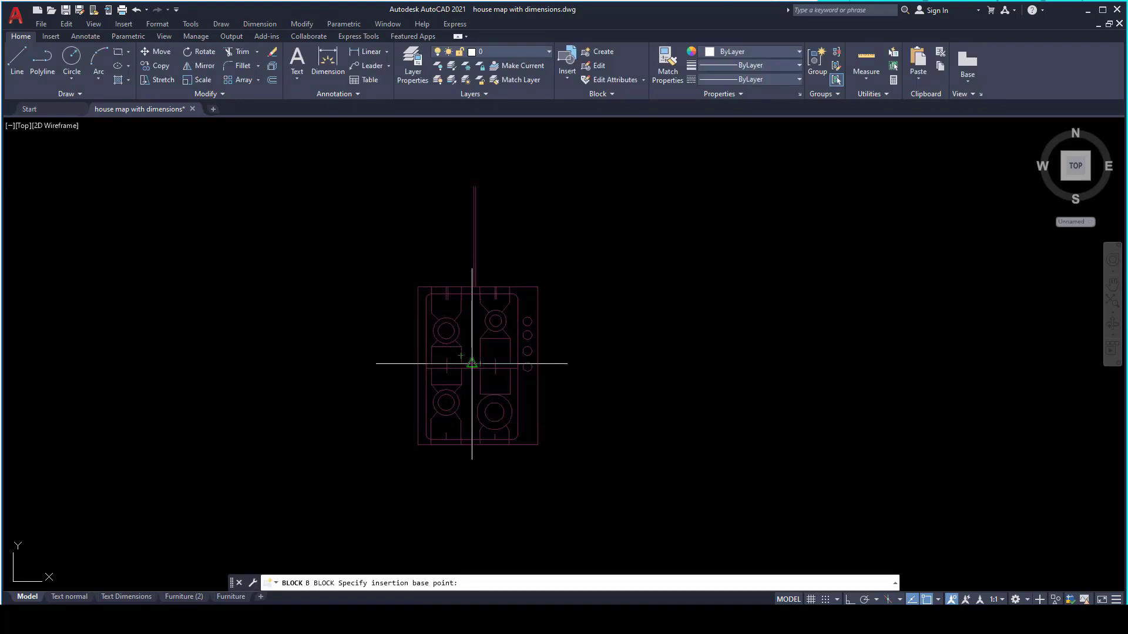
{"action": "left_click", "coordinate": [472, 364]}
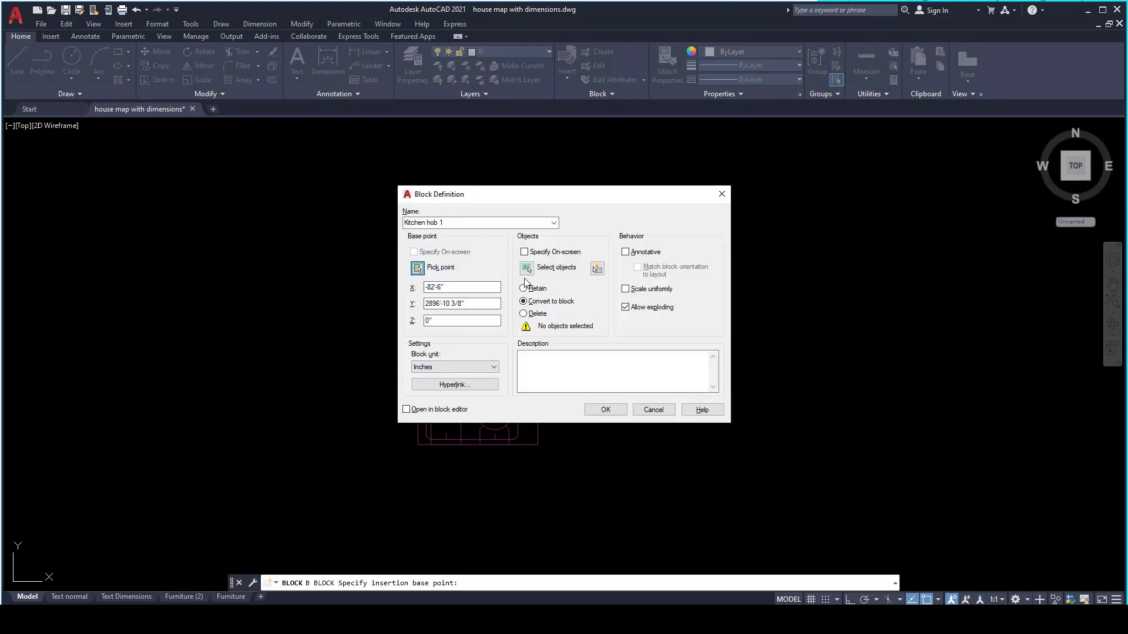
Step: Create the Kitchen hob 1 block from all the objects of the copied hob, without a description, and select the resulting block
{"action": "left_click", "coordinate": [534, 373]}
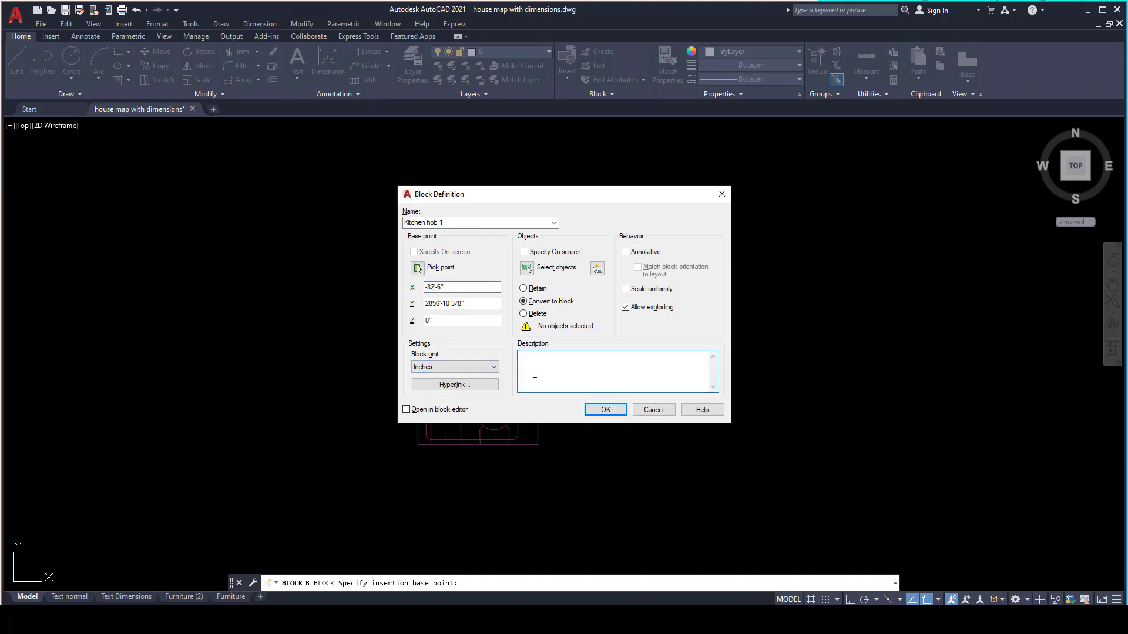
{"action": "left_click", "coordinate": [605, 410]}
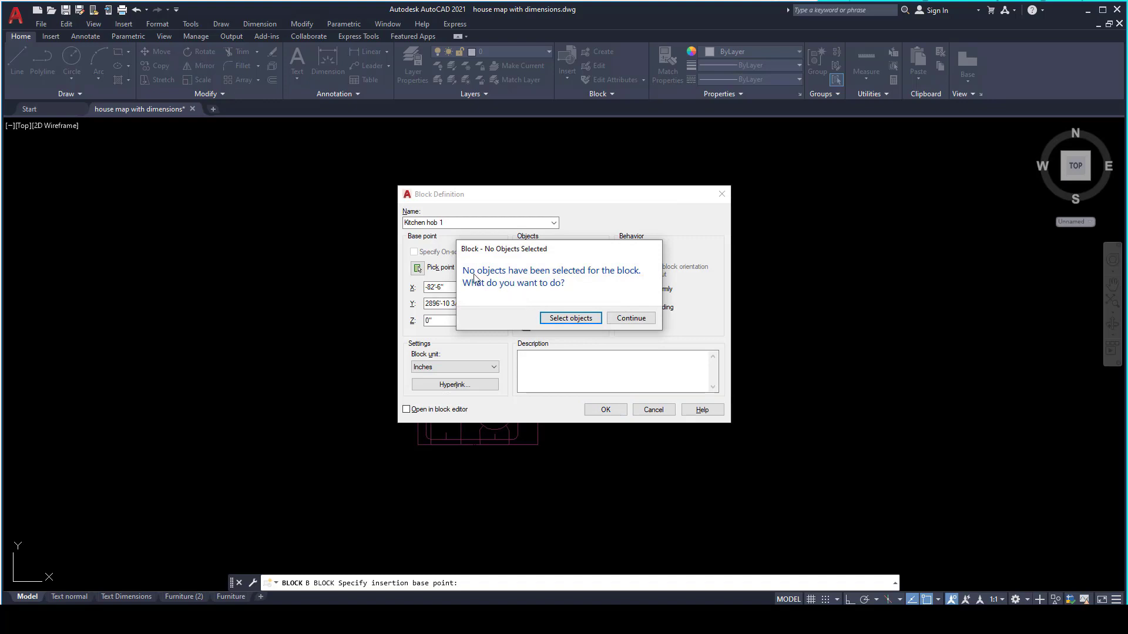
{"action": "left_click", "coordinate": [567, 318]}
{"action": "left_click", "coordinate": [377, 185]}
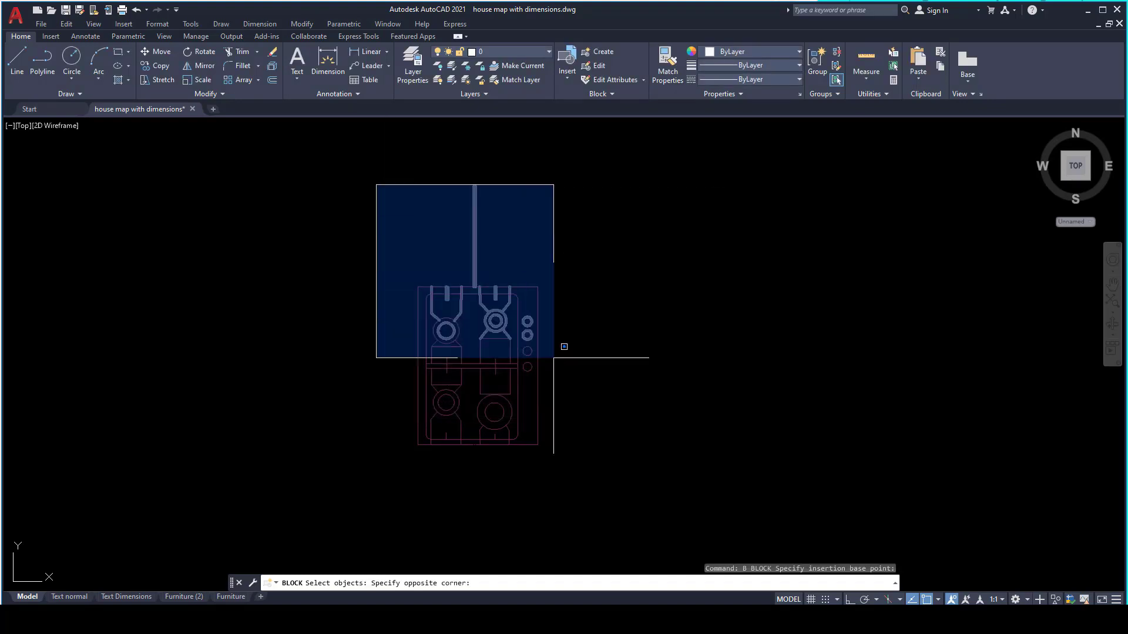
{"action": "left_click", "coordinate": [591, 473]}
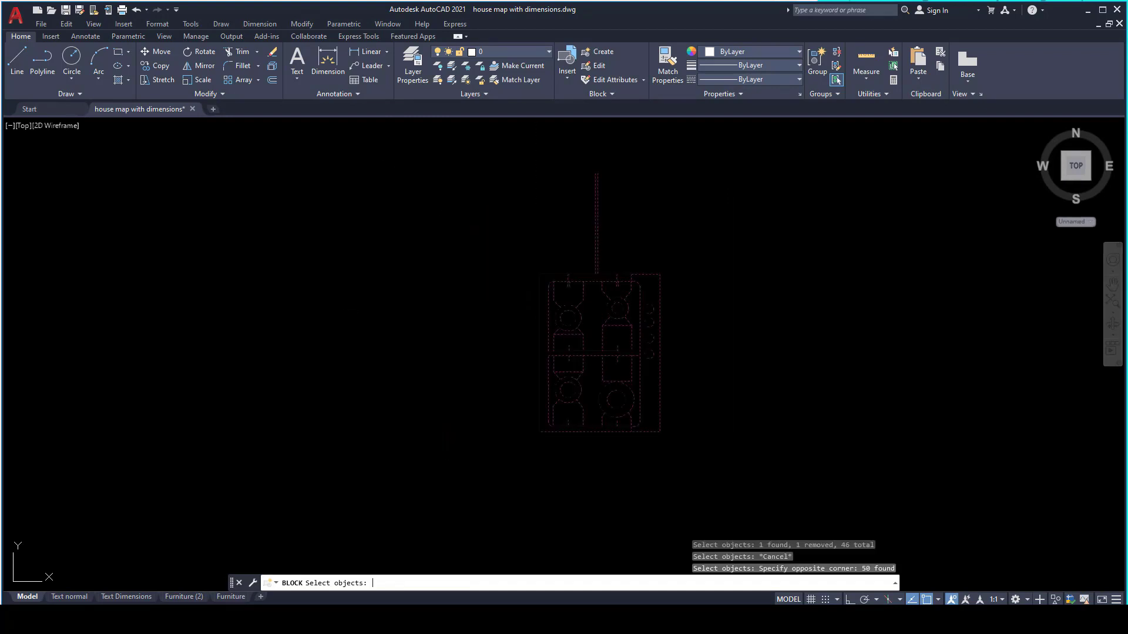
{"action": "key", "text": "Return"}
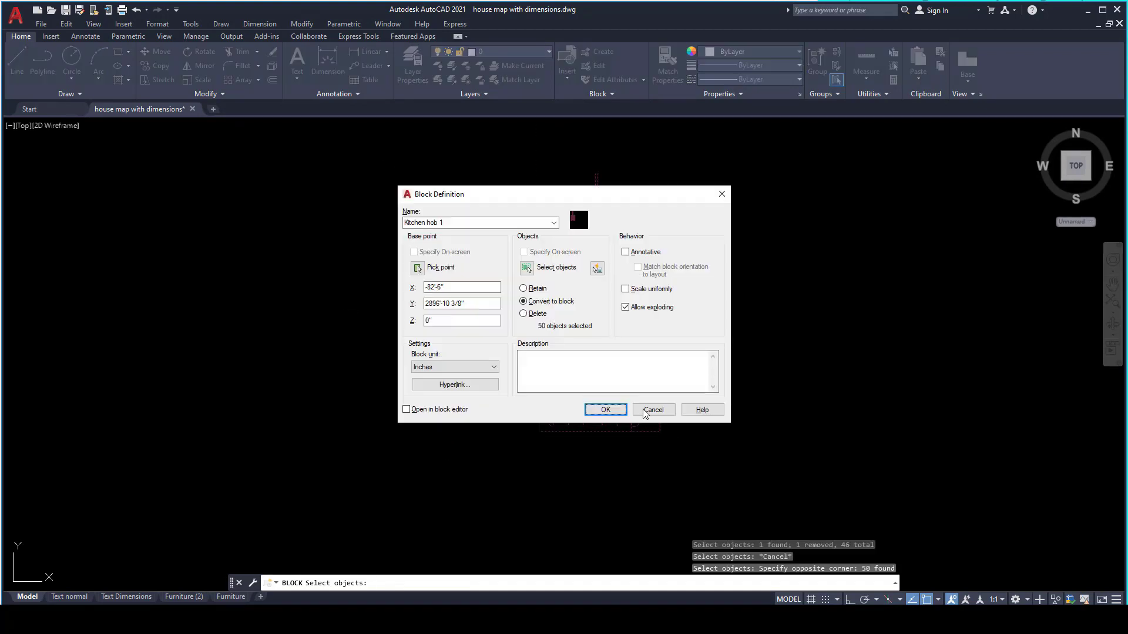
{"action": "left_click", "coordinate": [606, 410]}
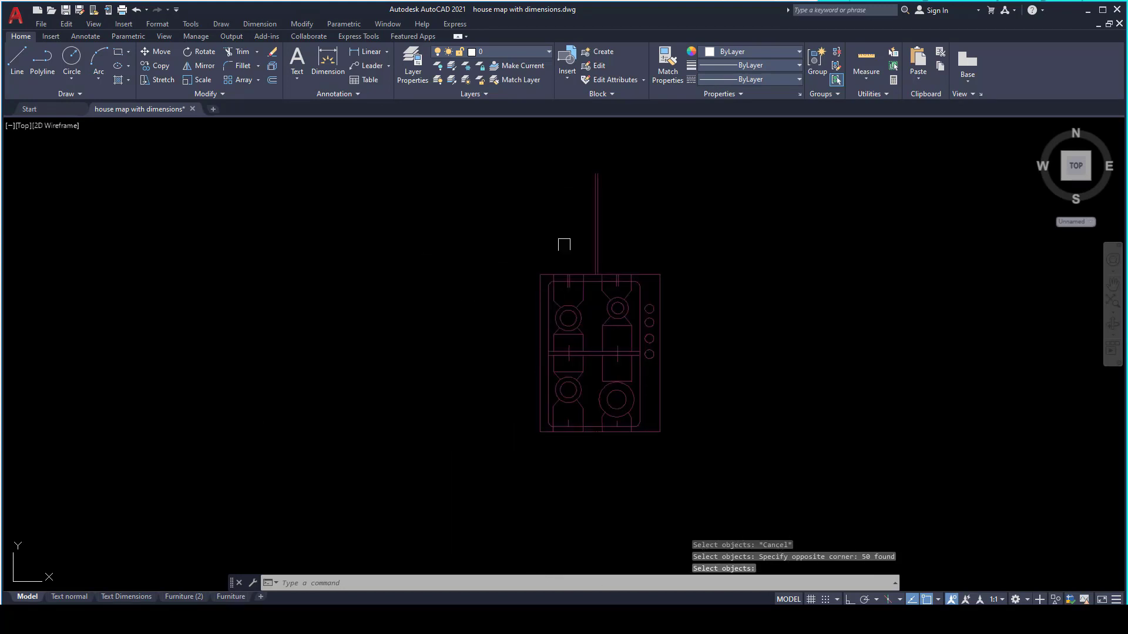
{"action": "left_click", "coordinate": [662, 389]}
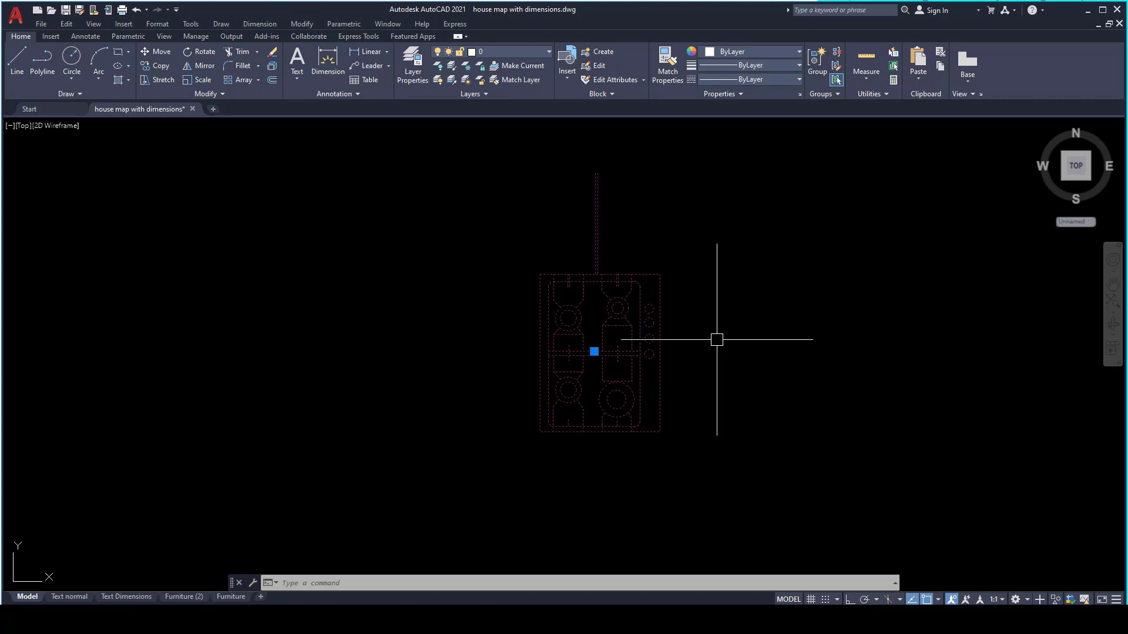
Step: View the whole house map together with the armchair and kitchen hob blocks placed outside it
{"action": "scroll", "coordinate": [435, 418], "scroll_direction": "down", "scroll_amount": 4}
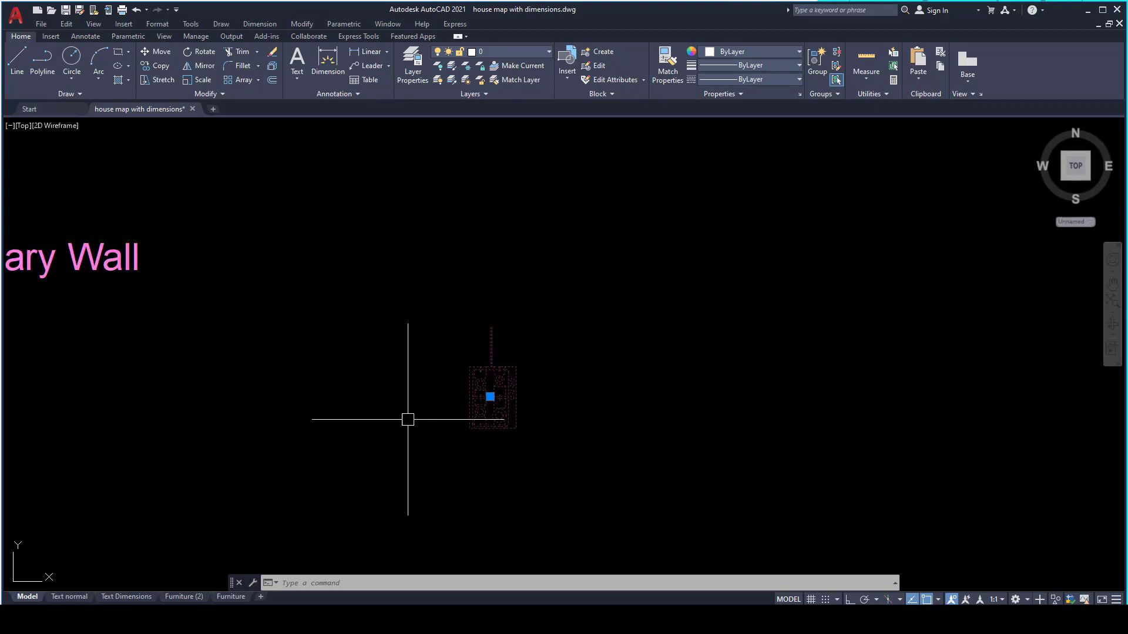
{"action": "middle_click_drag", "start_coordinate": [323, 411], "coordinate": [616, 398]}
{"action": "scroll", "coordinate": [615, 397], "scroll_direction": "down", "scroll_amount": 4}
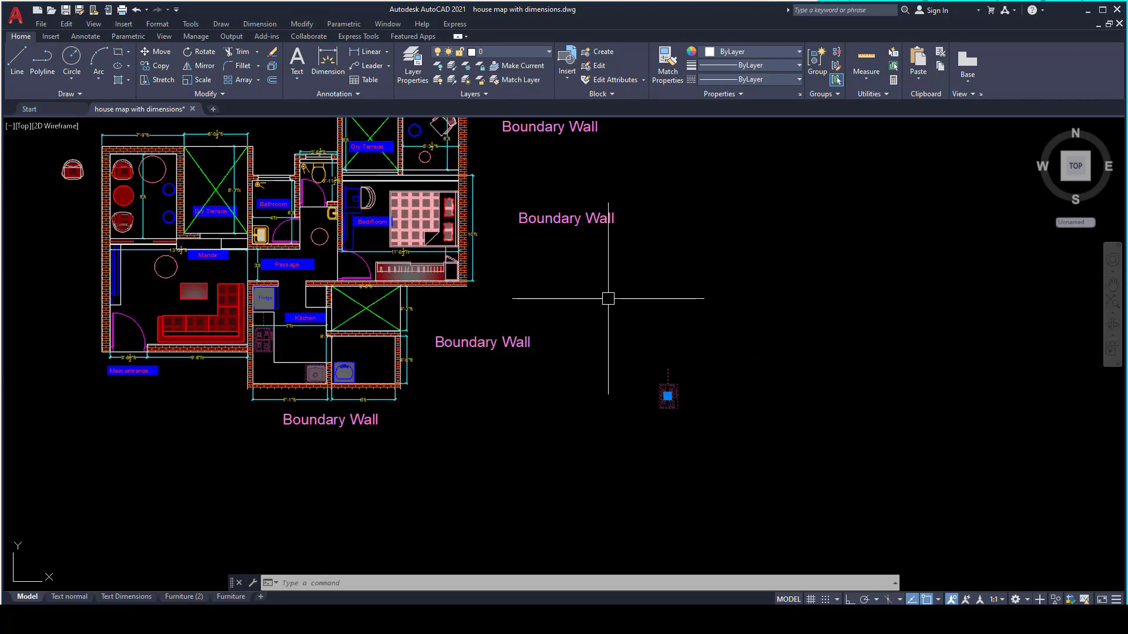
{"action": "middle_click_drag", "start_coordinate": [607, 300], "coordinate": [776, 385]}
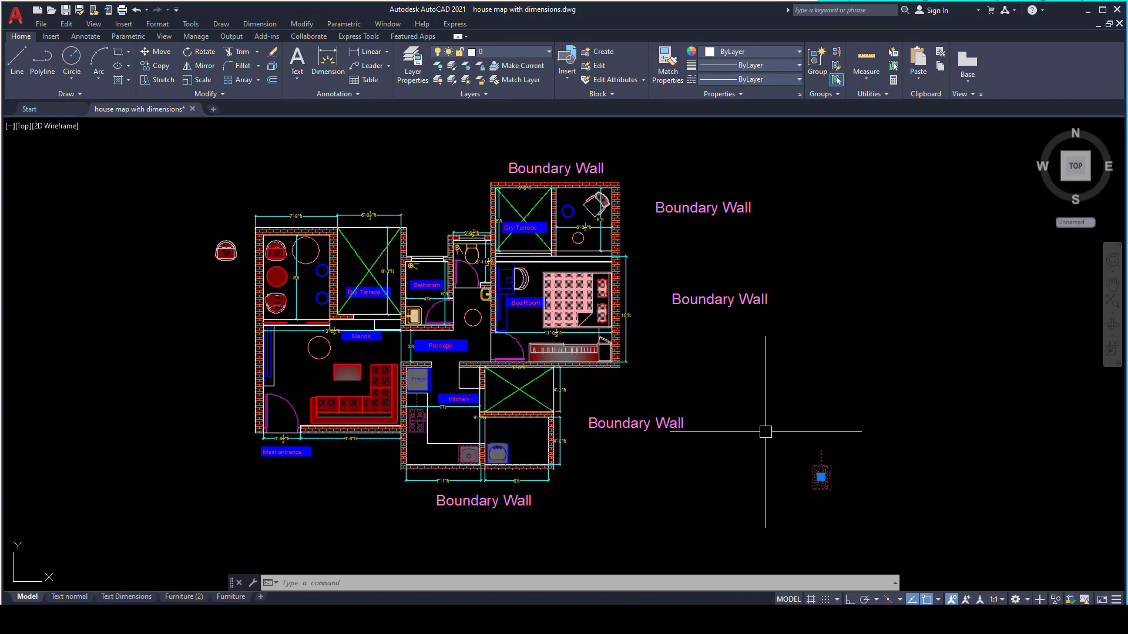
{"action": "scroll", "coordinate": [748, 415], "scroll_direction": "up", "scroll_amount": 2}
{"action": "scroll", "coordinate": [722, 378], "scroll_direction": "down", "scroll_amount": 2}
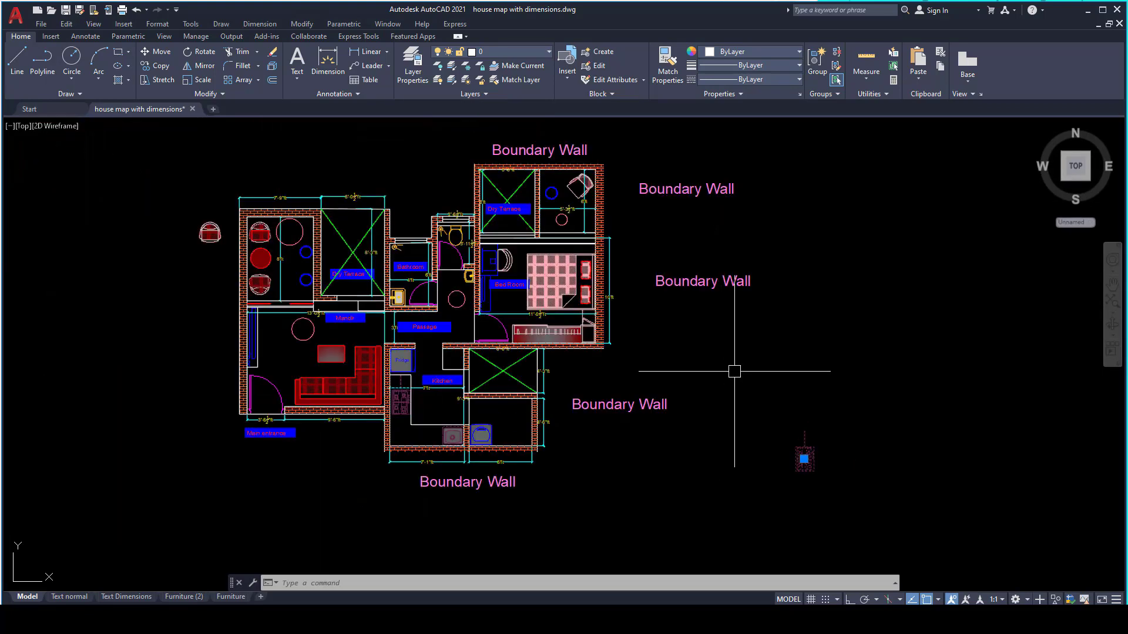
{"action": "middle_click_drag", "start_coordinate": [734, 372], "coordinate": [789, 397]}
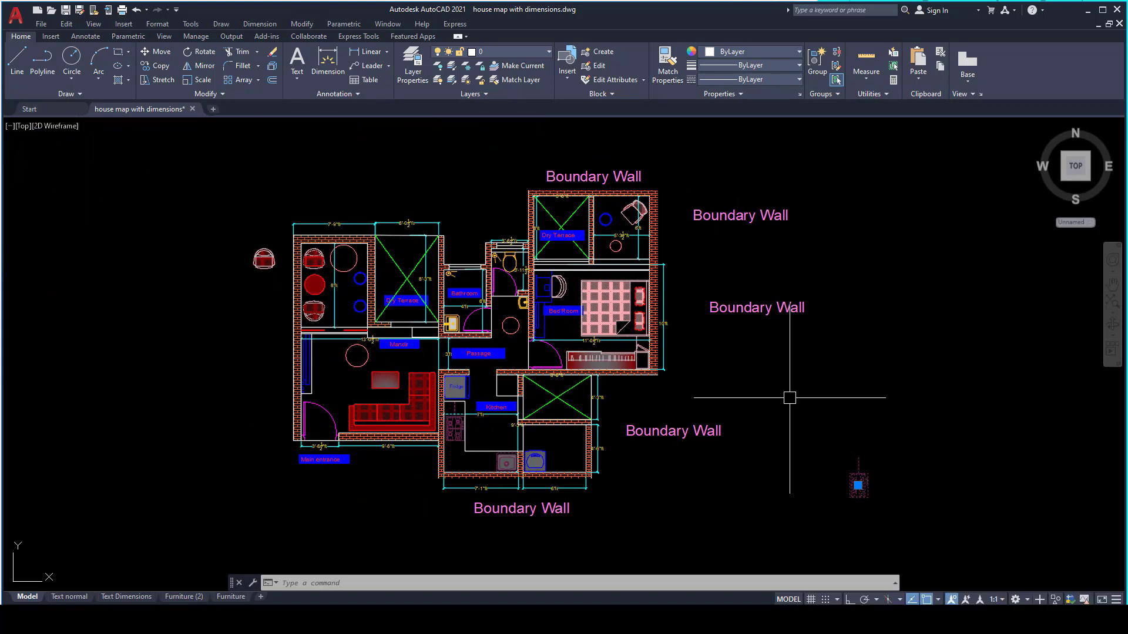